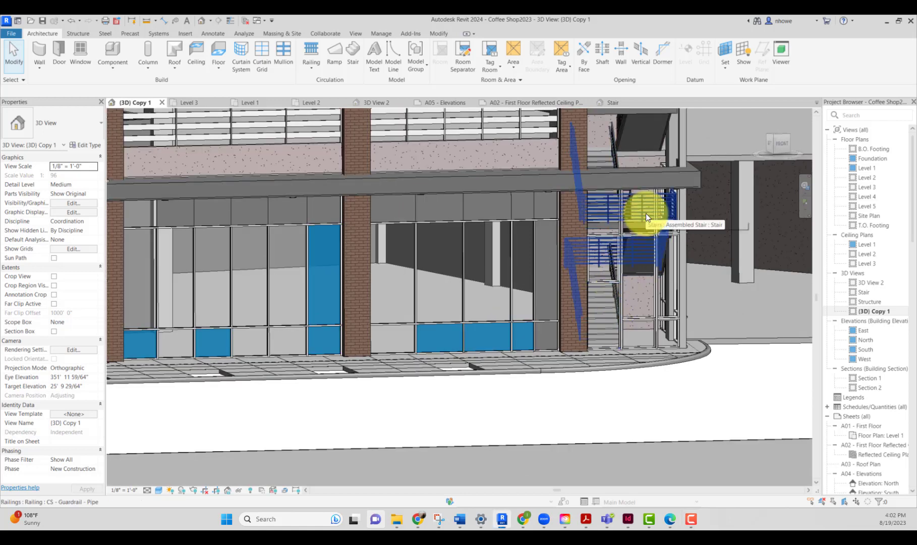
# - Delete the CS - Egress Stair between Level 1 and Level 2 at the building's corner
pyautogui.click(600, 283)
pyautogui.click(605, 299)
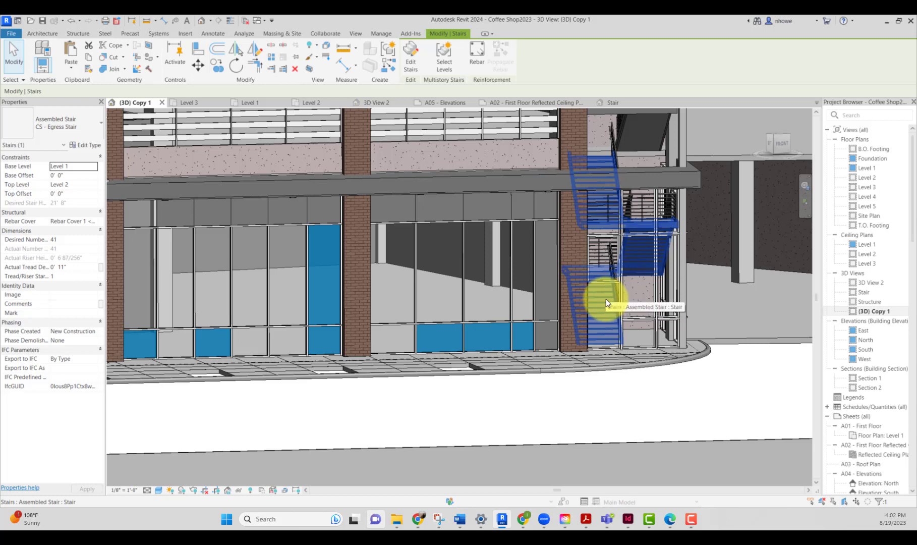
pyautogui.press('Delete')
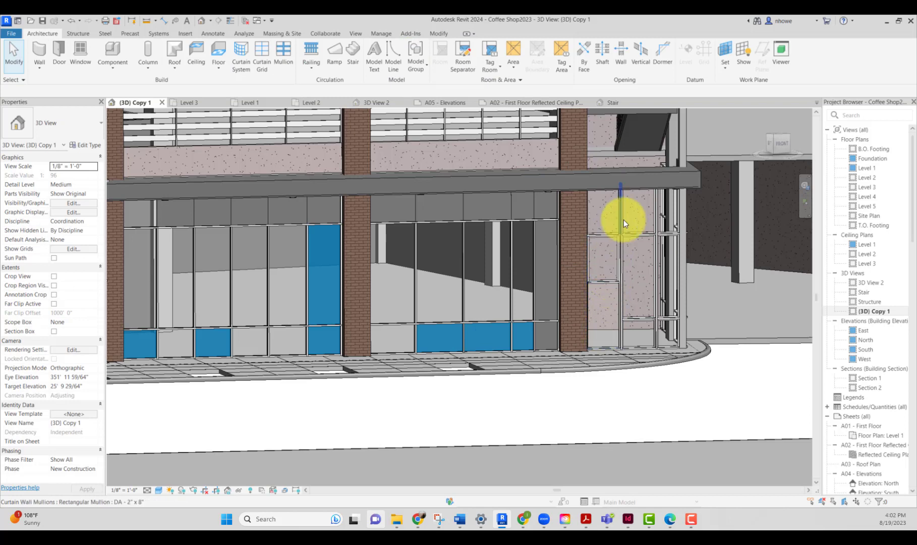
# - Examine the multistory stair on the floors above the emptied ground-floor stairwell
pyautogui.scroll(-3, 640, 217)
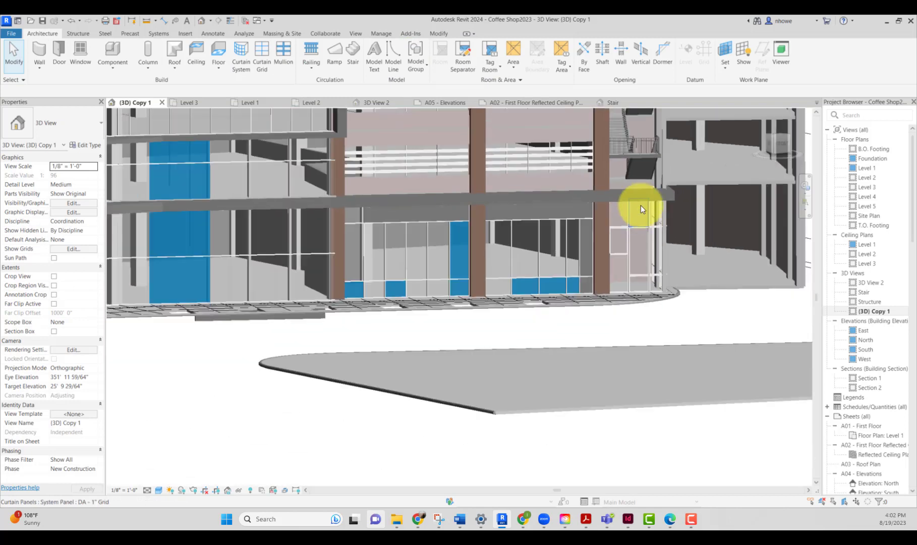
pyautogui.click(639, 153)
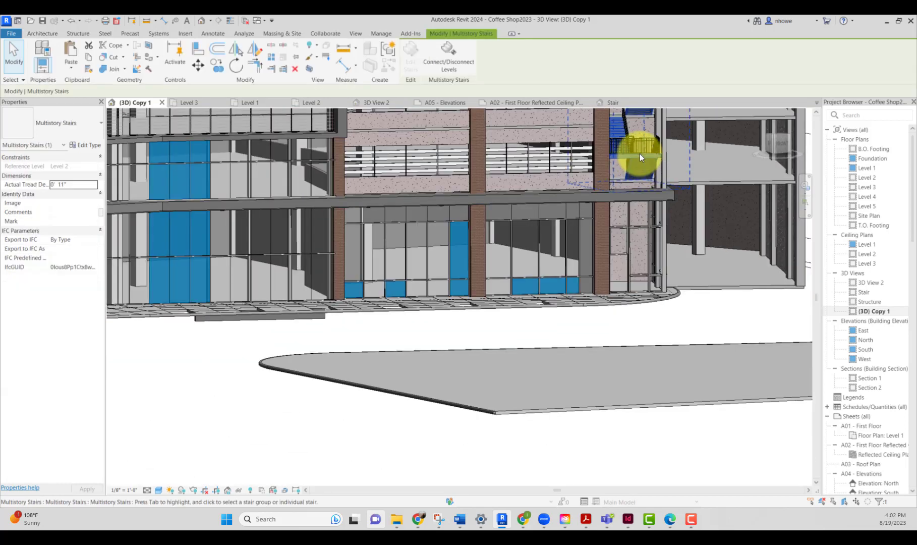
pyautogui.scroll(-5, 639, 153)
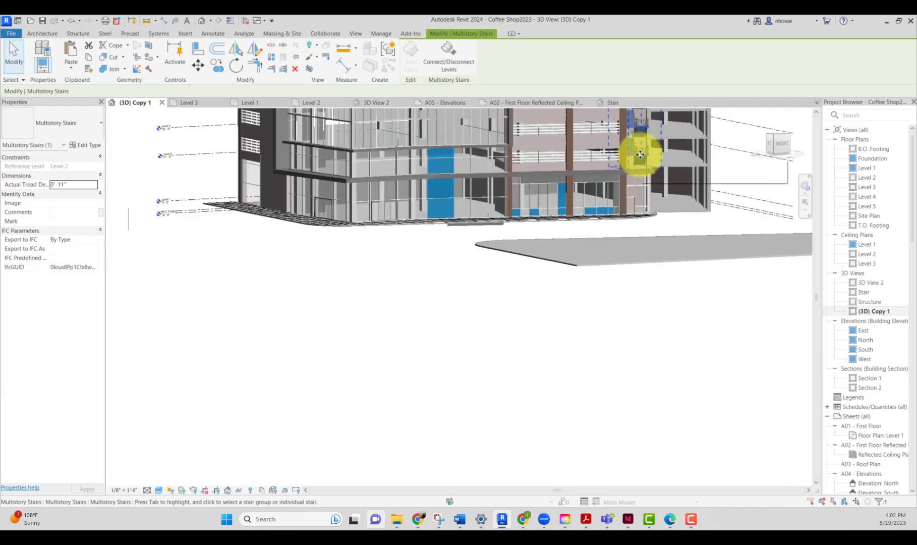
pyautogui.scroll(3, 640, 156)
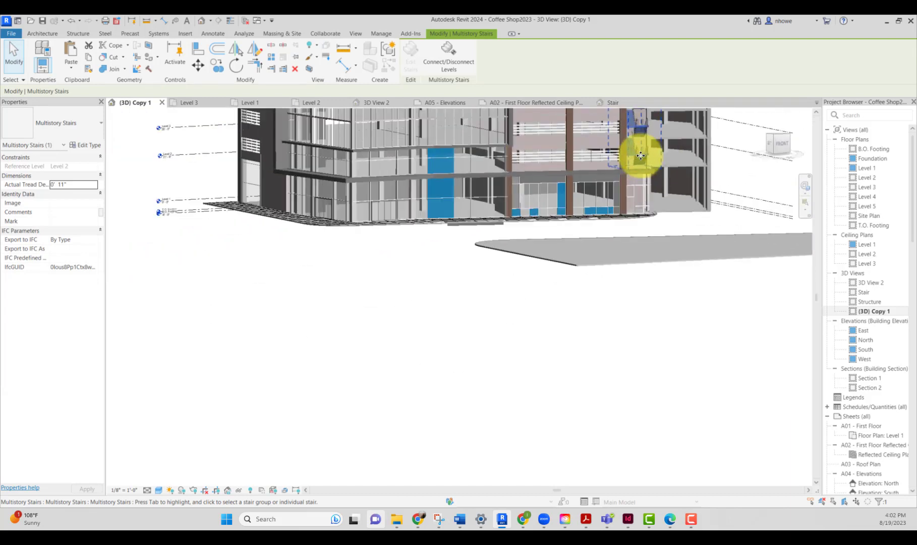
pyautogui.press('Escape')
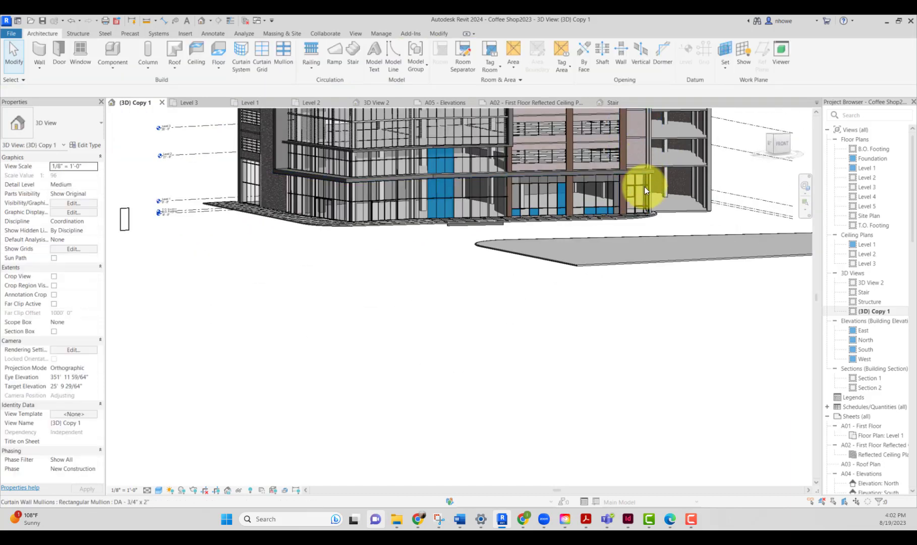
pyautogui.scroll(4, 647, 186)
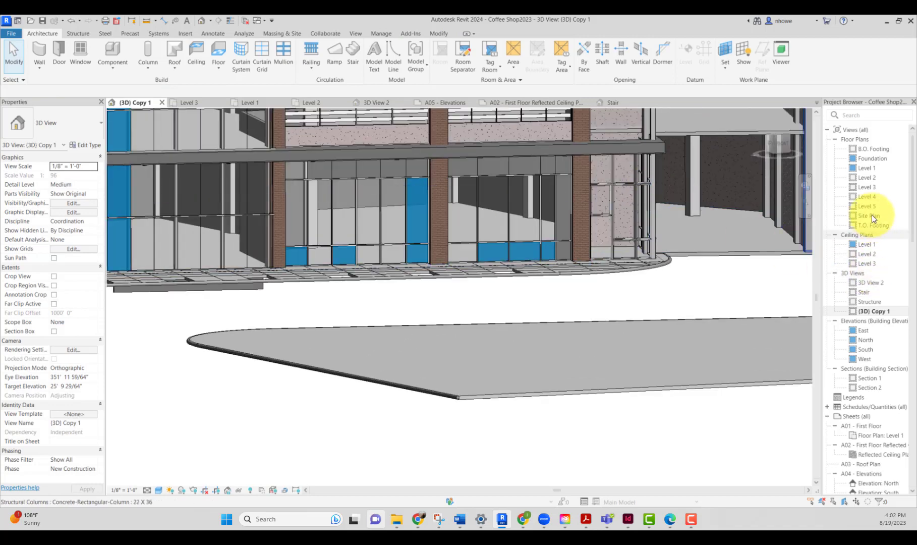
# - Open the Level 1 floor plan and start a new component stair using the CS - Egress Stair type
pyautogui.doubleClick(867, 169)
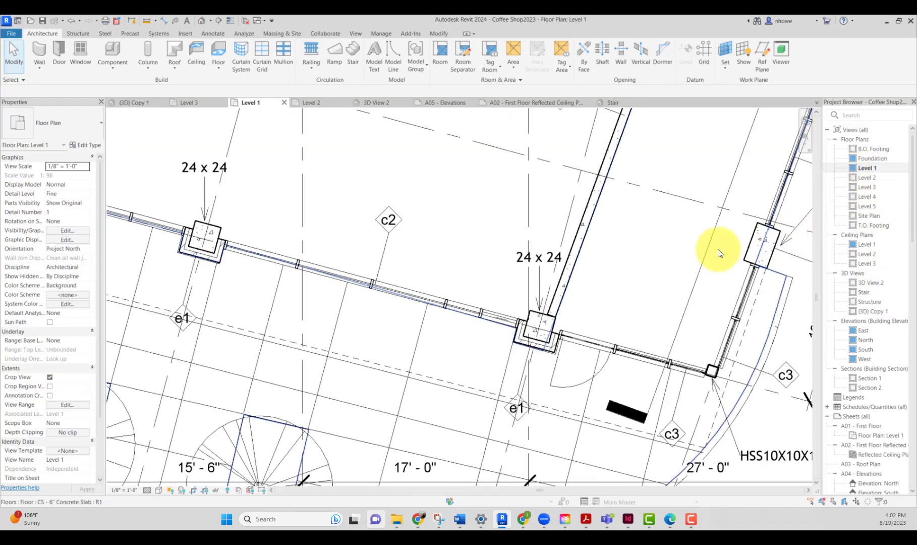
pyautogui.scroll(-2, 709, 250)
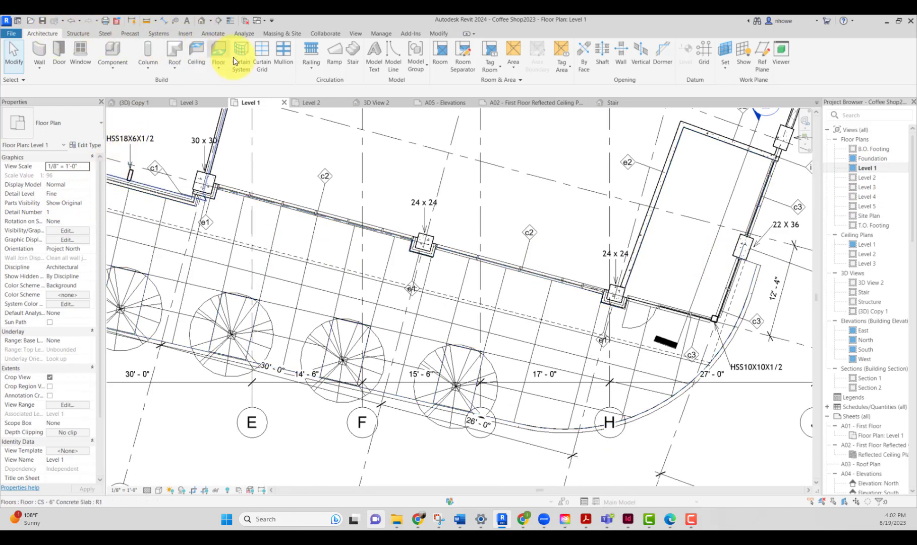
pyautogui.click(353, 66)
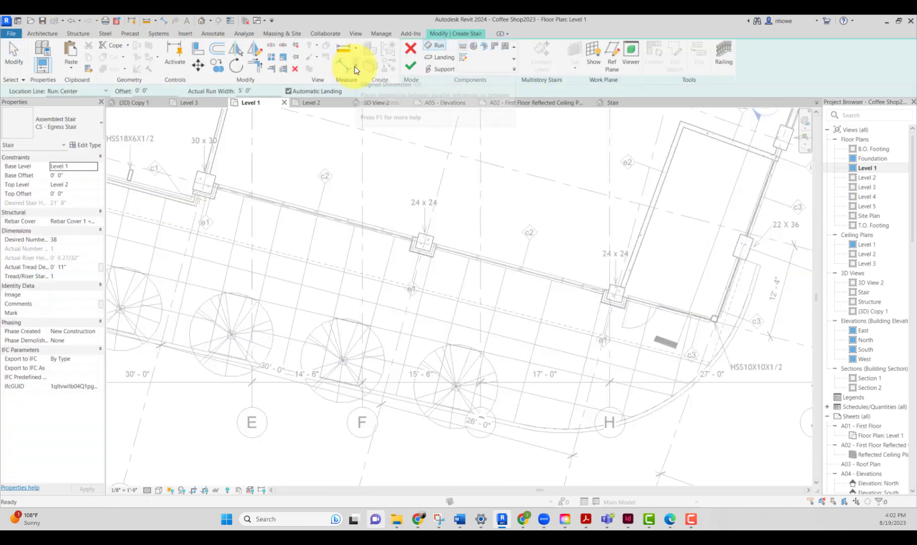
# - Review the CS - Egress Stair type properties, including the section profile and structural depths of its right support stringer type
pyautogui.click(96, 129)
pyautogui.click(89, 140)
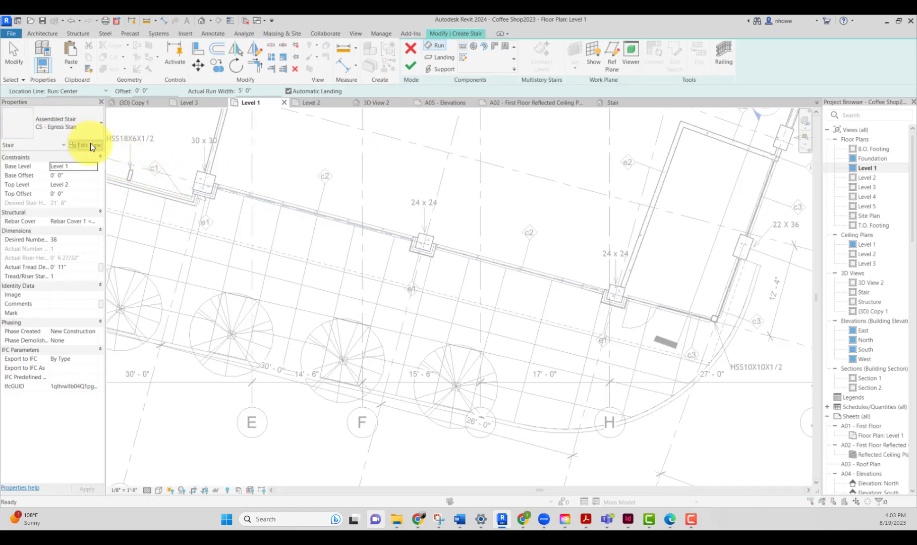
pyautogui.click(90, 144)
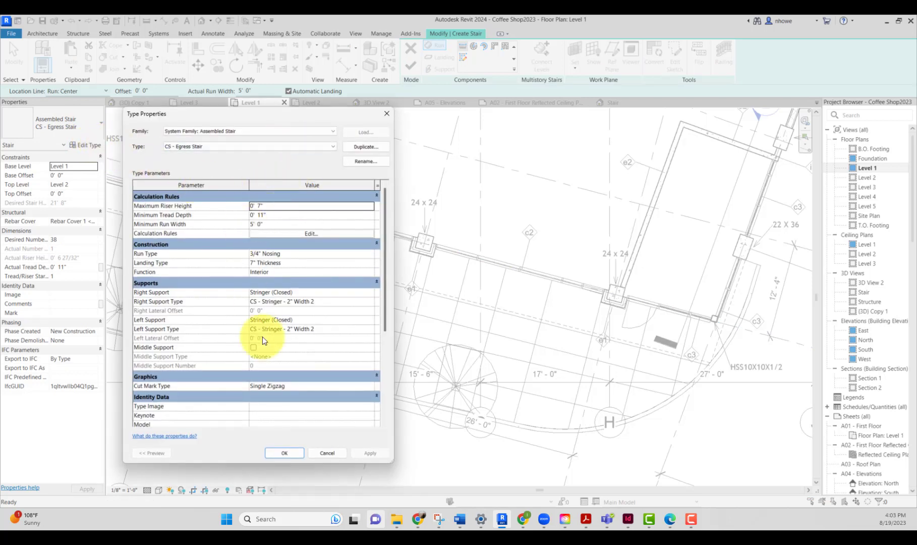
pyautogui.click(356, 302)
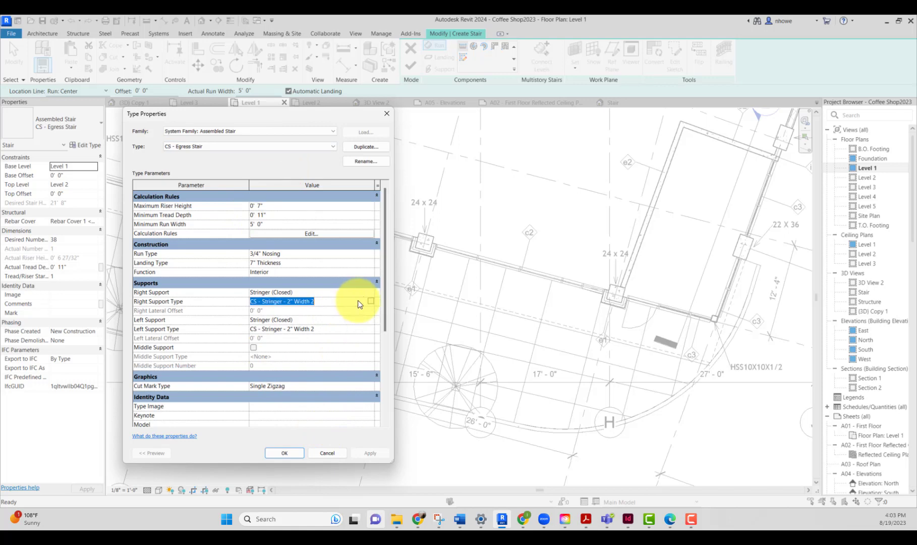
pyautogui.click(370, 301)
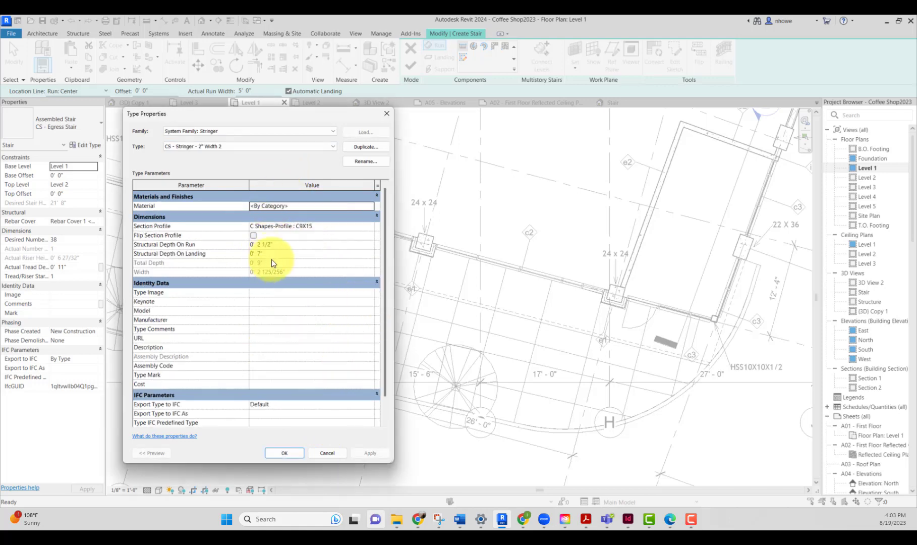
pyautogui.click(327, 453)
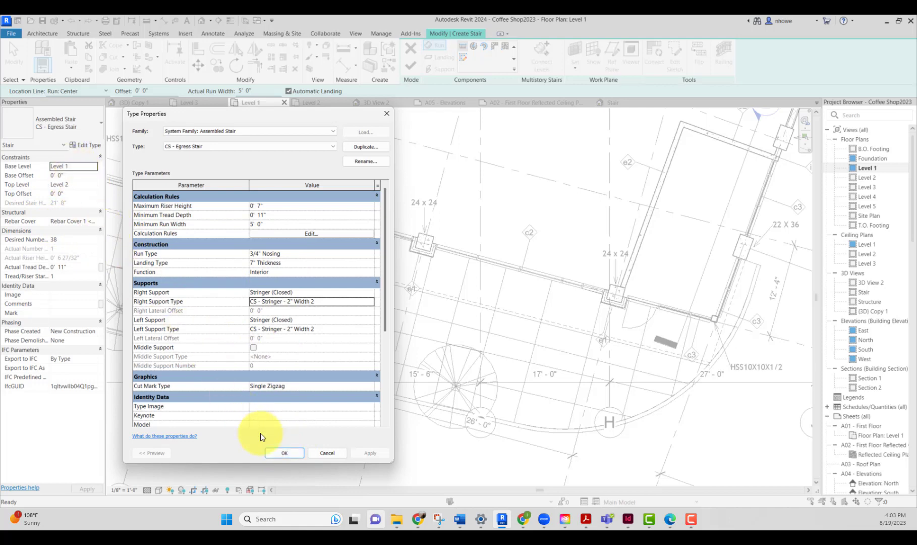
pyautogui.click(281, 453)
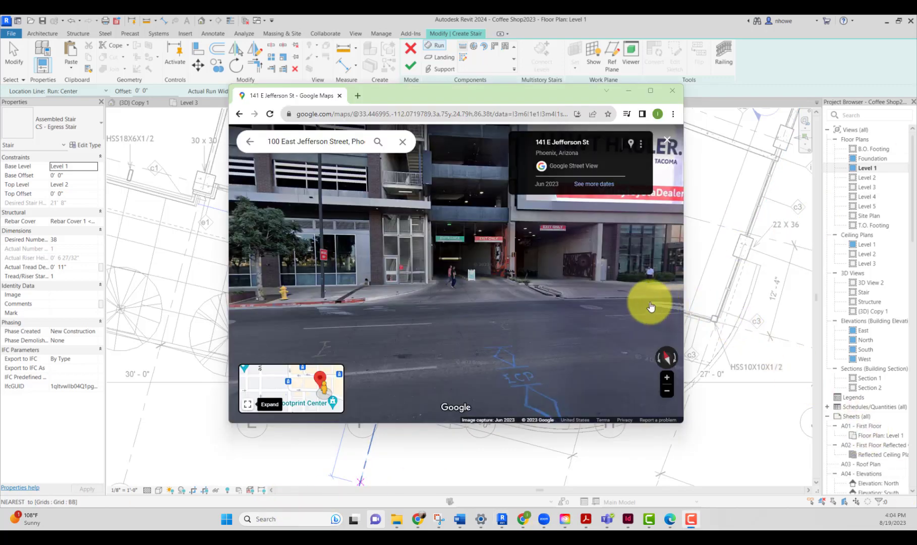
# - Look at the real building's corner stair enclosure in Google Street View, then return to Revit
pyautogui.click(411, 265)
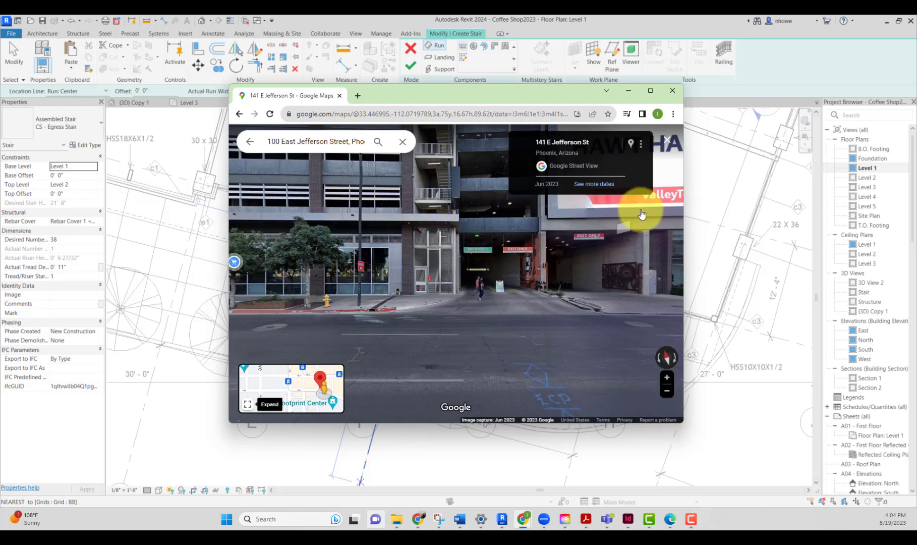
pyautogui.click(628, 90)
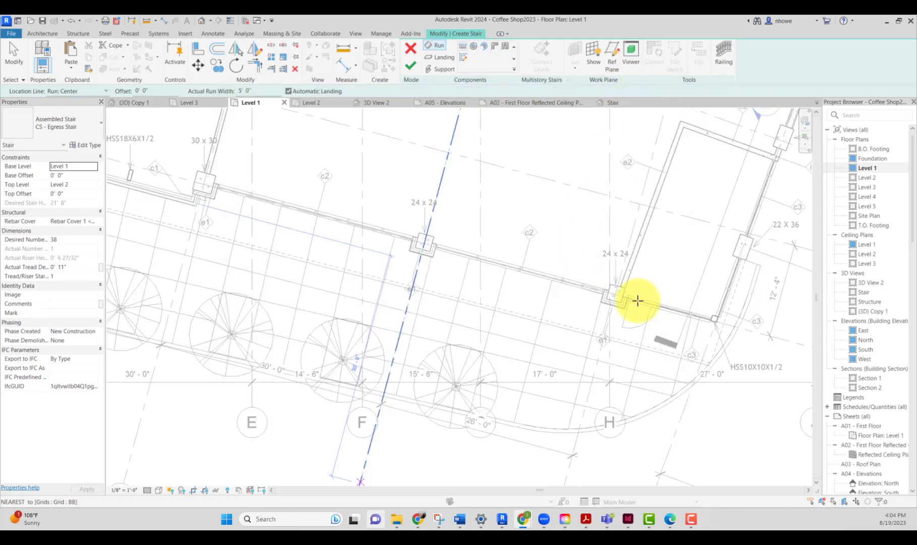
# - Draw a first 5' 0" wide run of 15 risers along the stairwell's long wall, starting near the entrance
pyautogui.scroll(3, 637, 301)
pyautogui.scroll(-2, 641, 304)
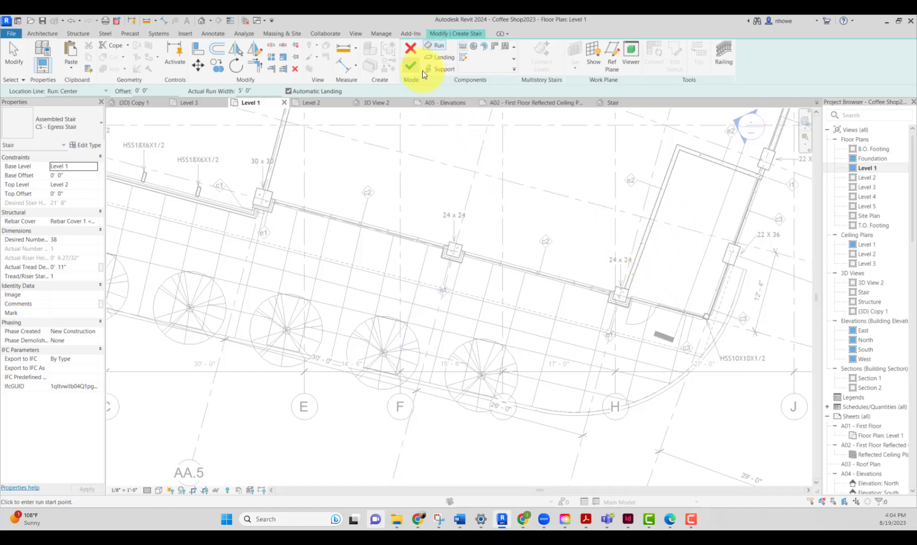
pyautogui.click(655, 266)
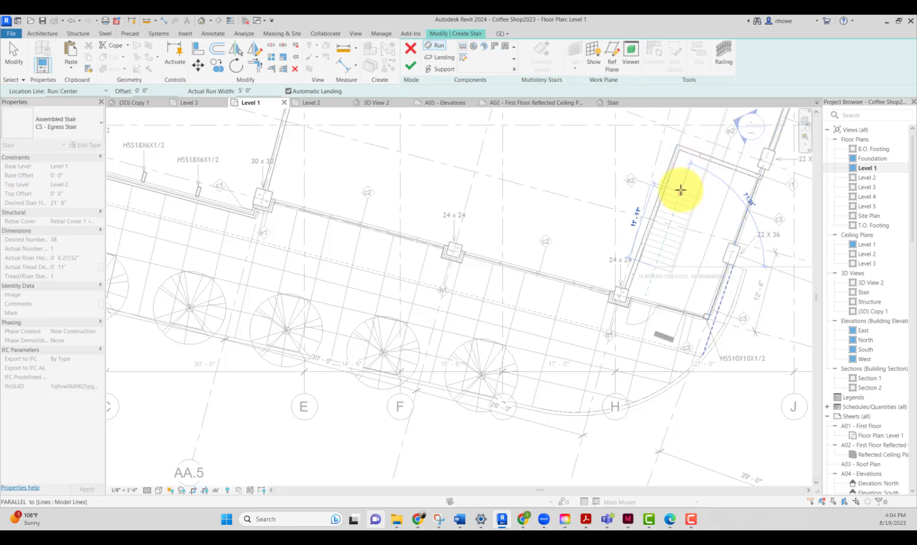
pyautogui.click(683, 189)
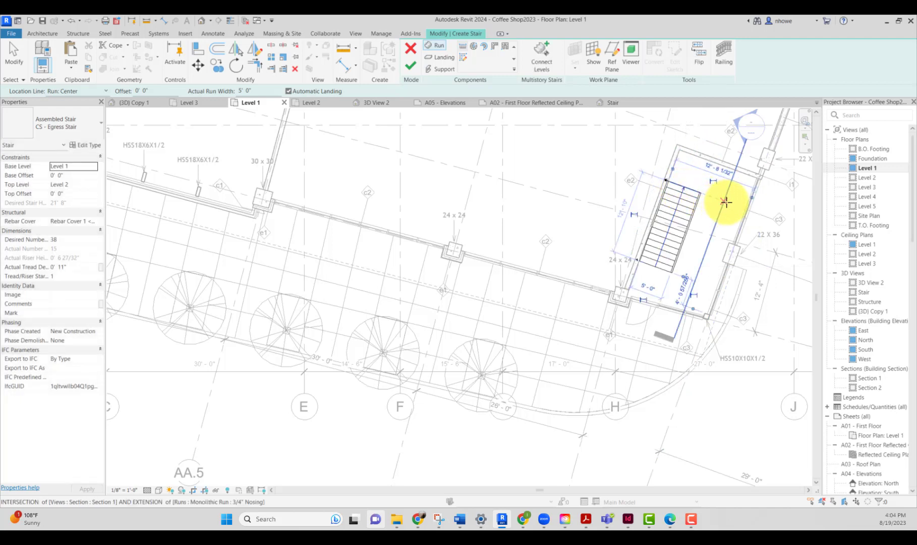
# - Draw a parallel return run of 15 risers, then a final run of 8 risers stacked over the first run
pyautogui.click(724, 202)
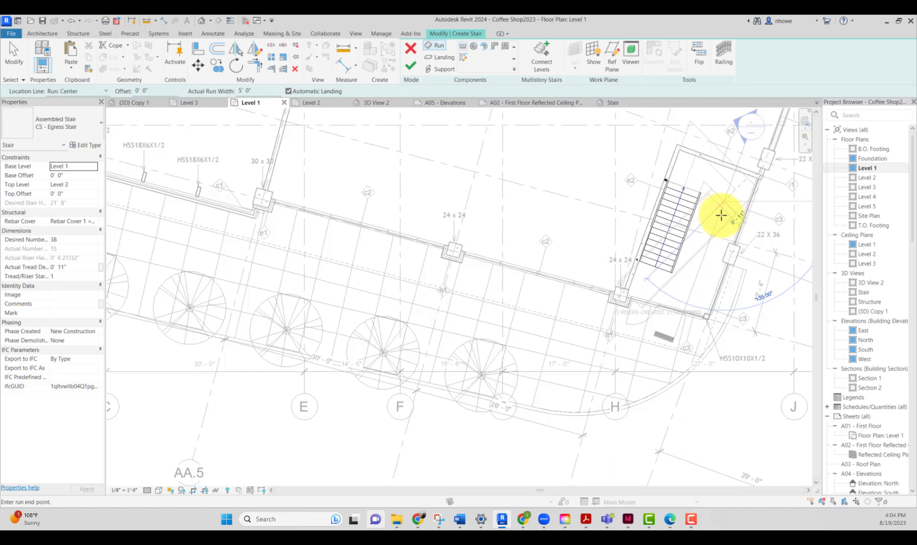
pyautogui.click(695, 276)
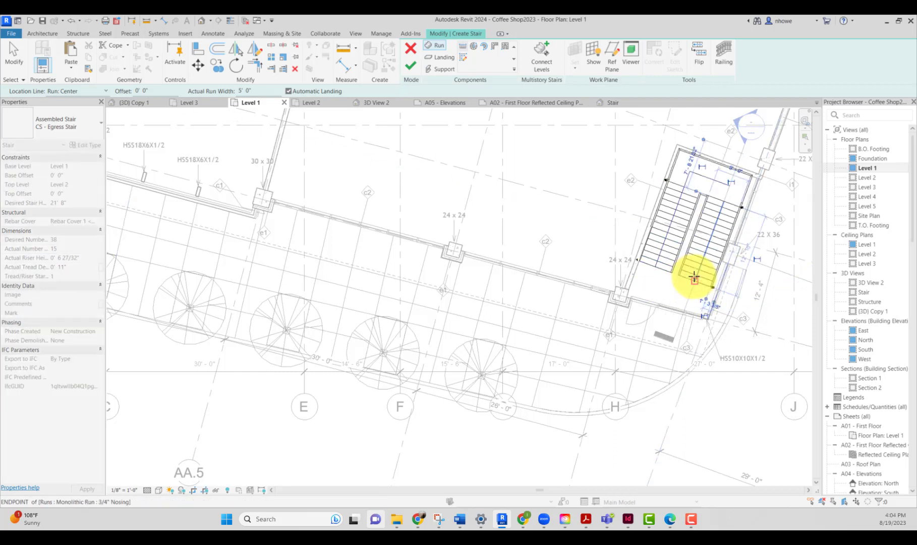
pyautogui.click(652, 273)
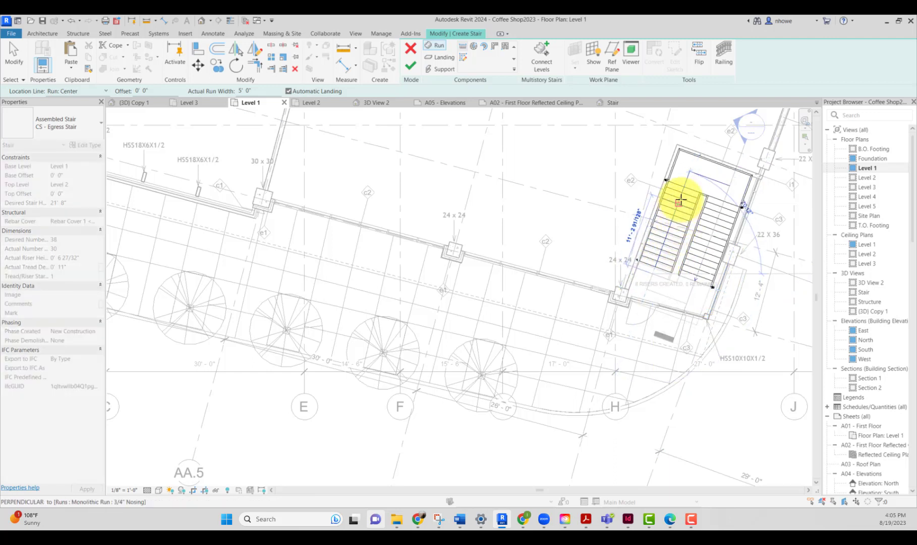
pyautogui.click(687, 176)
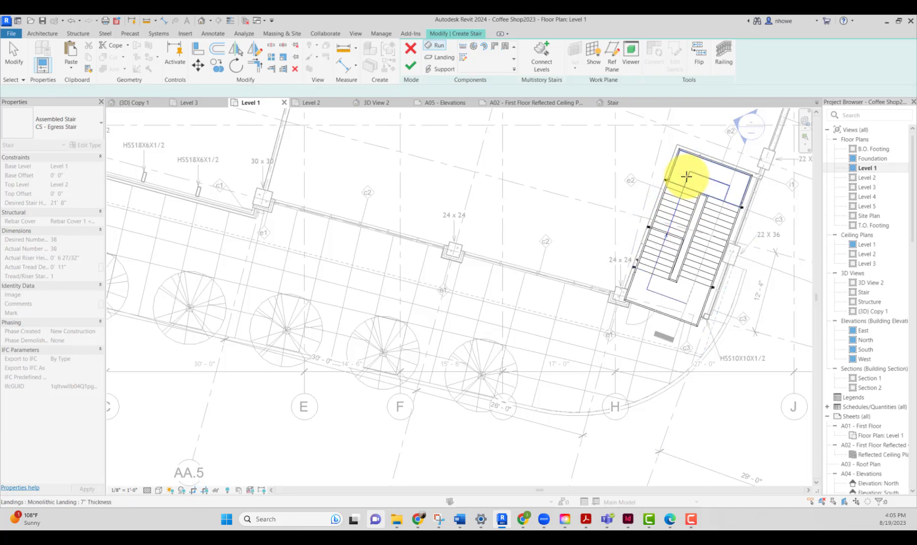
# - Nudge the final 8-riser run toward the far end of the stairwell to line its start up with the adjacent first run
pyautogui.click(660, 276)
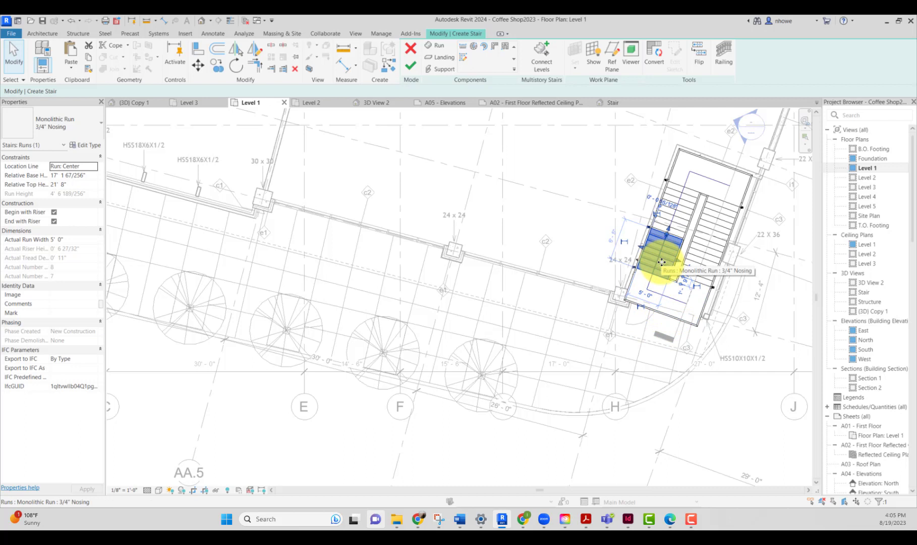
pyautogui.press('Up')
pyautogui.press('Up')
pyautogui.press('Up')
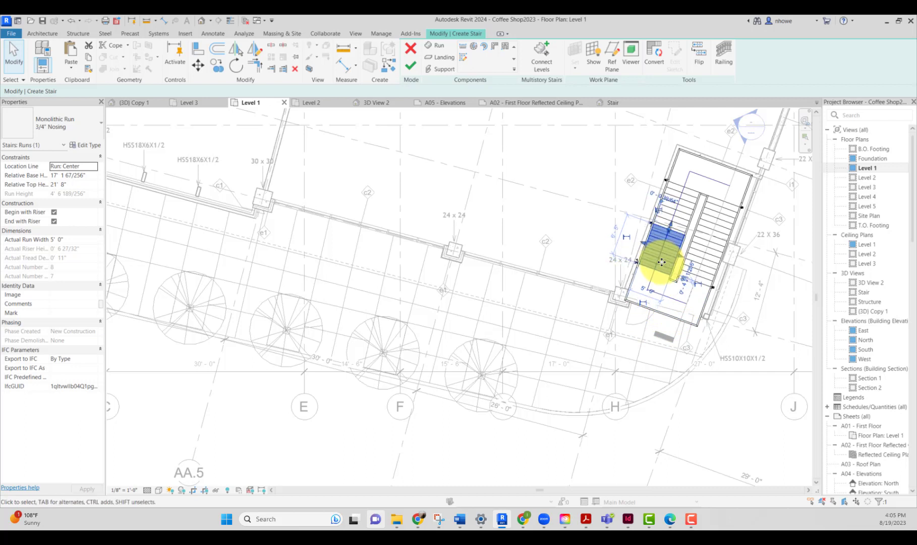
pyautogui.press('Up')
pyautogui.press('Up')
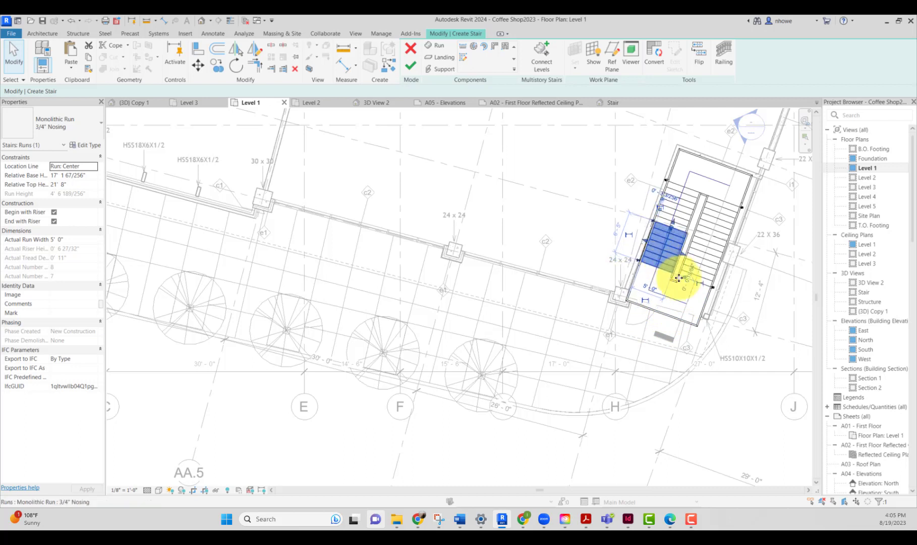
# - Resize the landing near the entrance by moving its inner edge up to the runs and its outer edge inside the glazed wall
pyautogui.scroll(3, 675, 283)
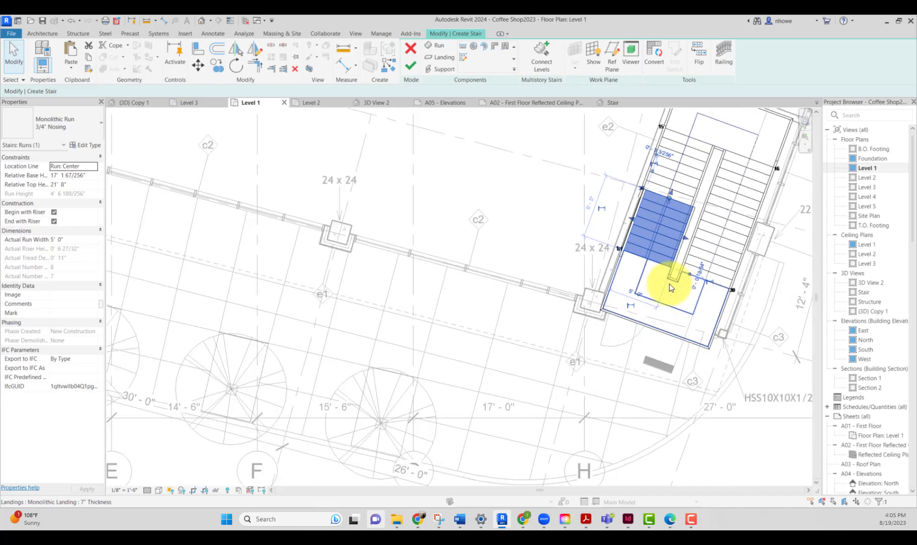
pyautogui.scroll(2, 674, 282)
pyautogui.click(674, 280)
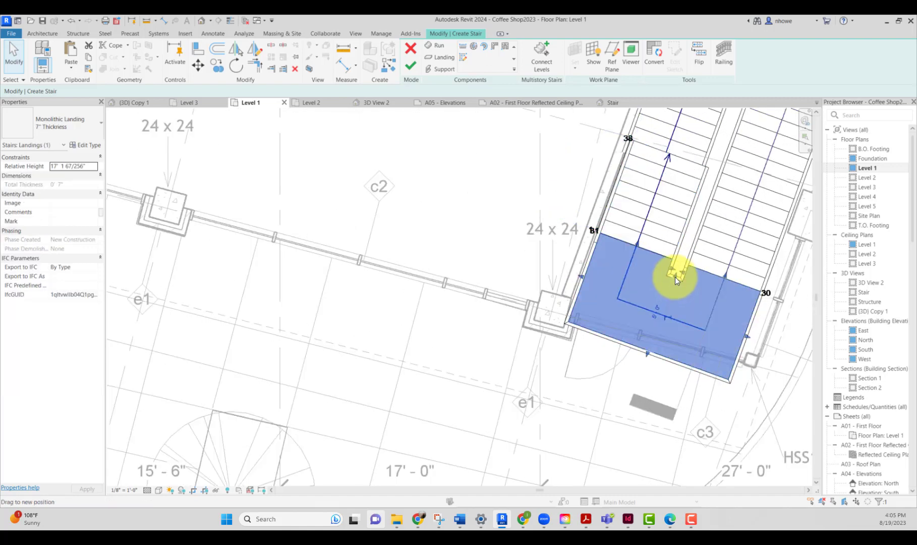
pyautogui.moveTo(675, 277); pyautogui.dragTo(680, 266)
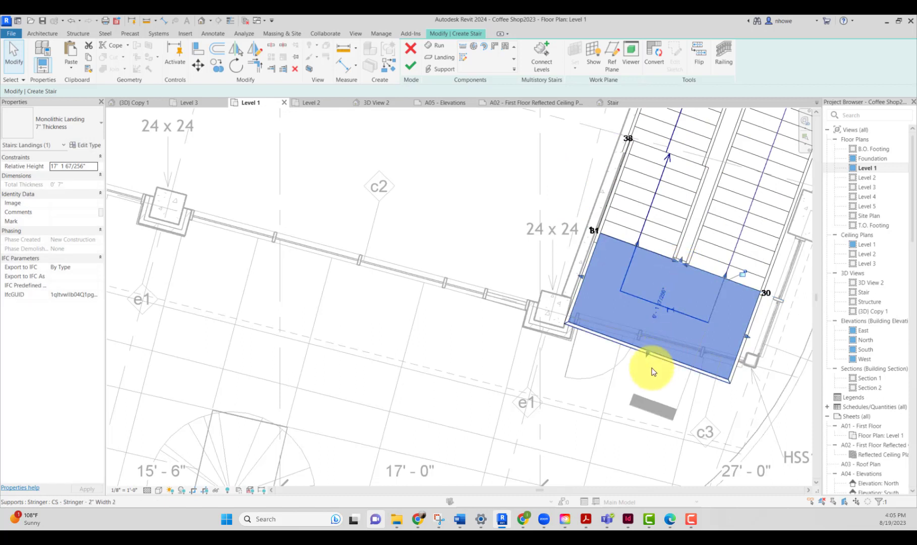
pyautogui.moveTo(659, 332); pyautogui.dragTo(665, 309)
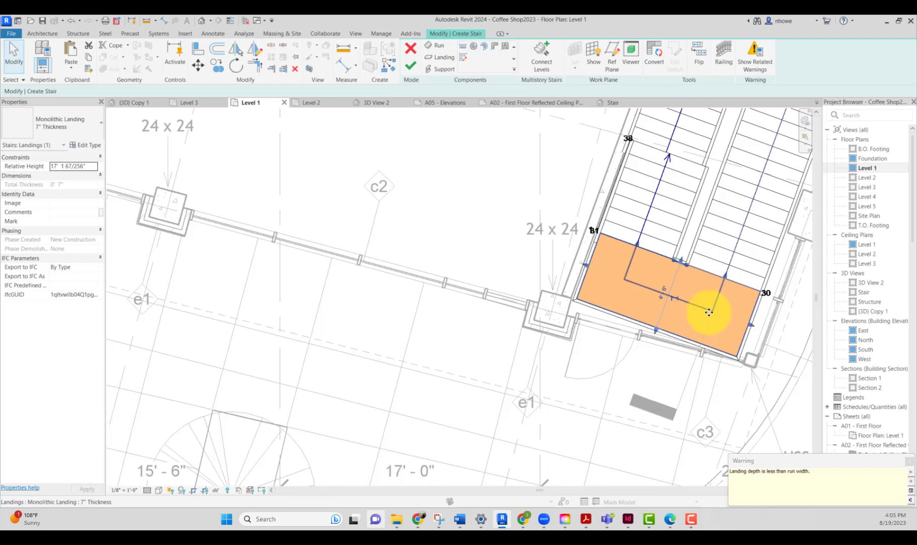
pyautogui.scroll(-3, 699, 311)
pyautogui.scroll(-1, 700, 310)
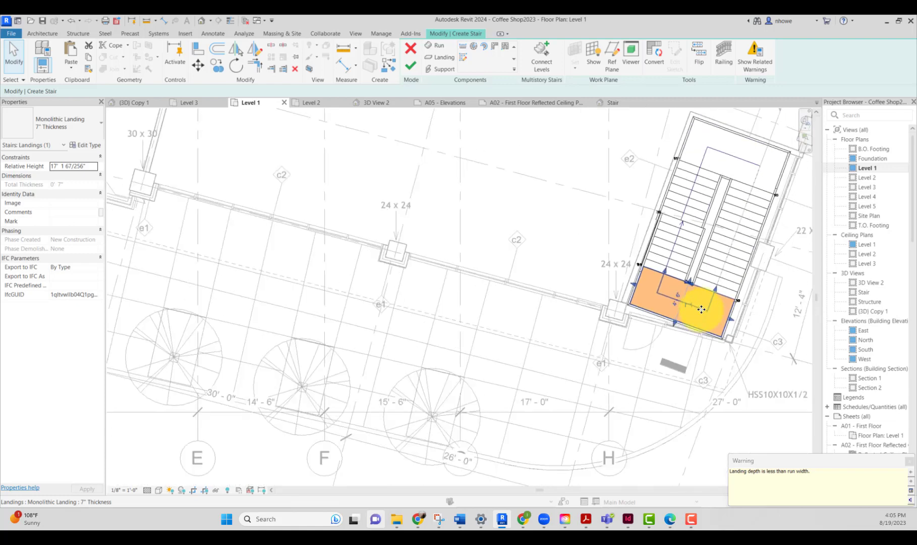
pyautogui.scroll(1, 745, 150)
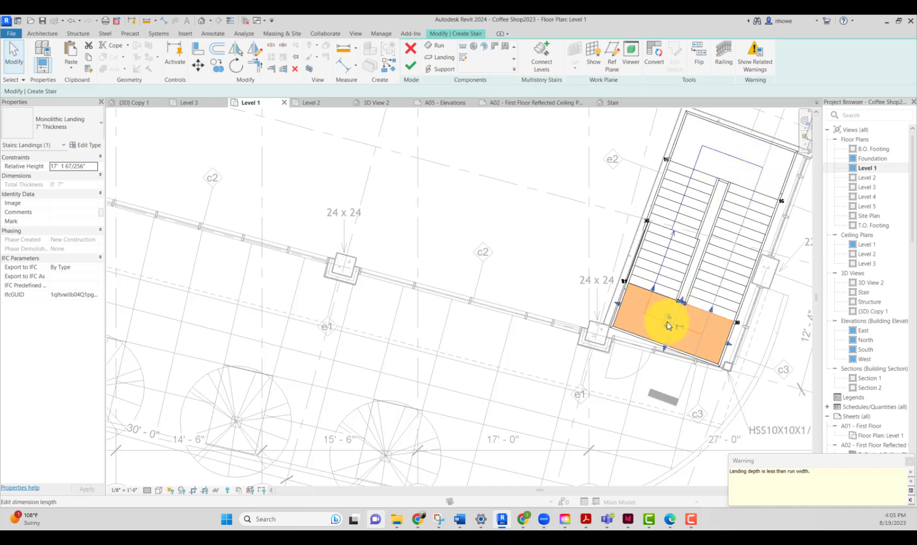
# - Pull the entrance landing's inner edge farther toward the far end of the stairwell at both the return run and the final run
pyautogui.click(753, 168)
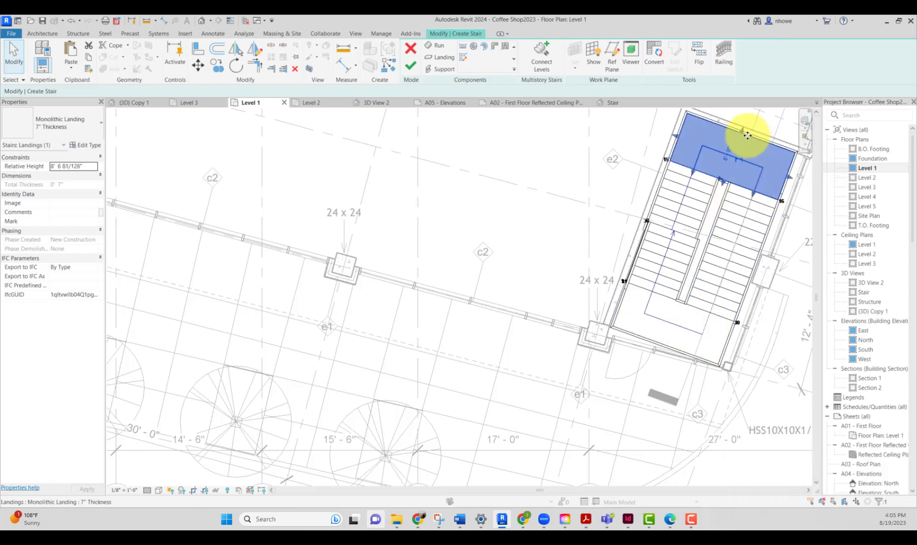
pyautogui.scroll(-1, 751, 140)
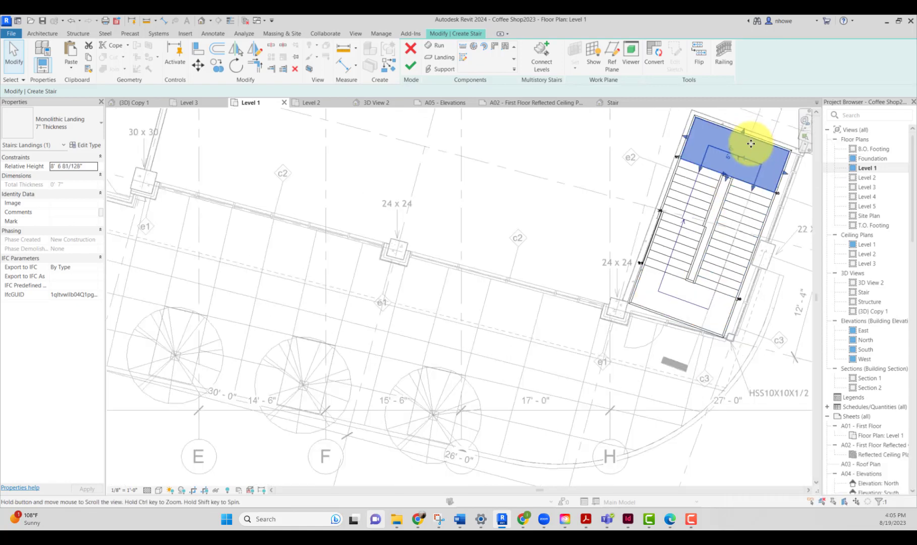
pyautogui.moveTo(751, 142); pyautogui.dragTo(707, 193, button='middle')
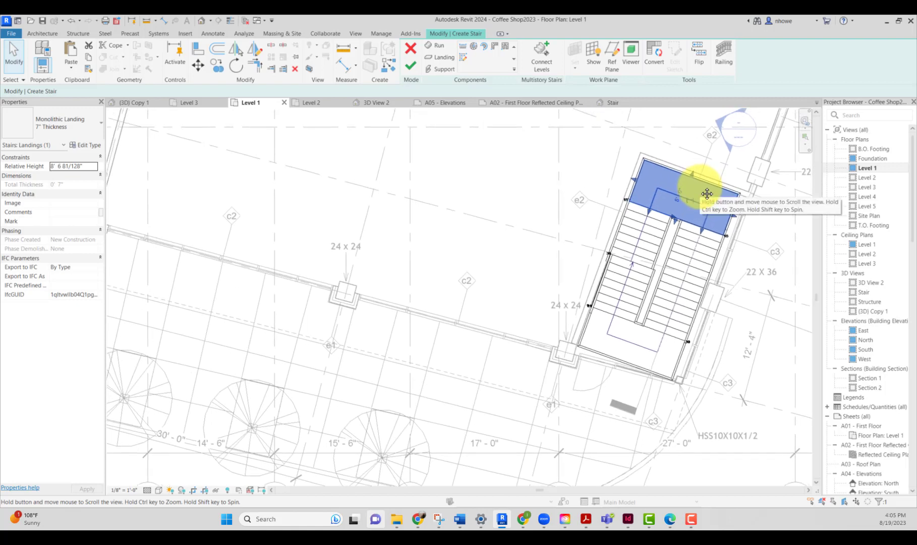
pyautogui.click(668, 334)
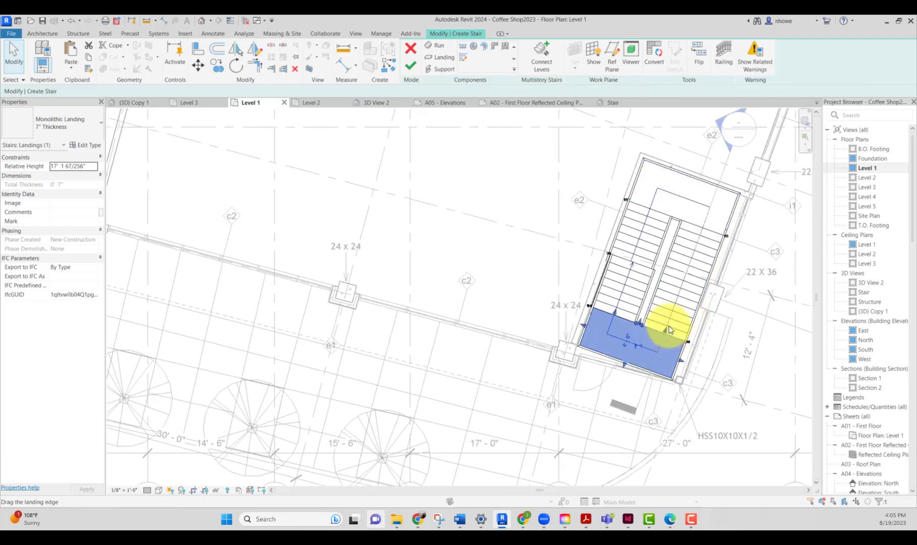
pyautogui.moveTo(668, 328); pyautogui.dragTo(669, 322)
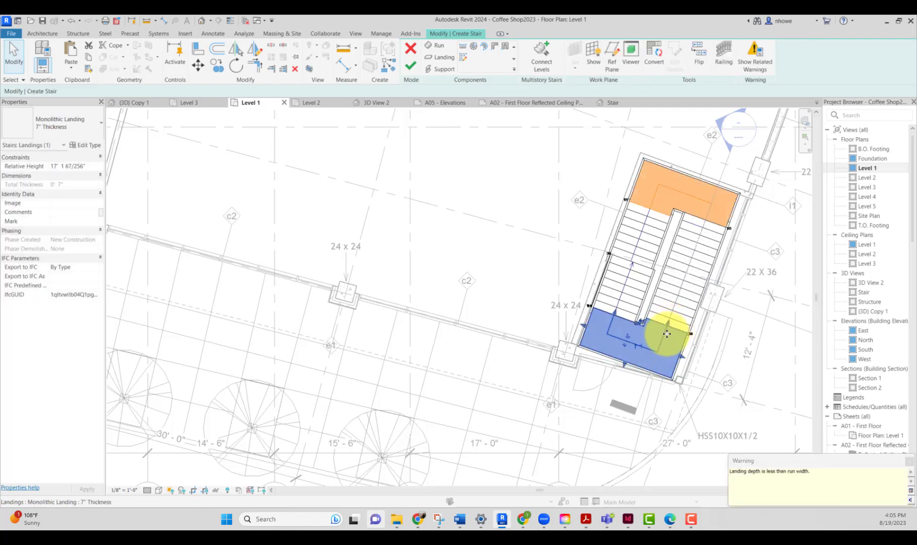
pyautogui.scroll(3, 648, 328)
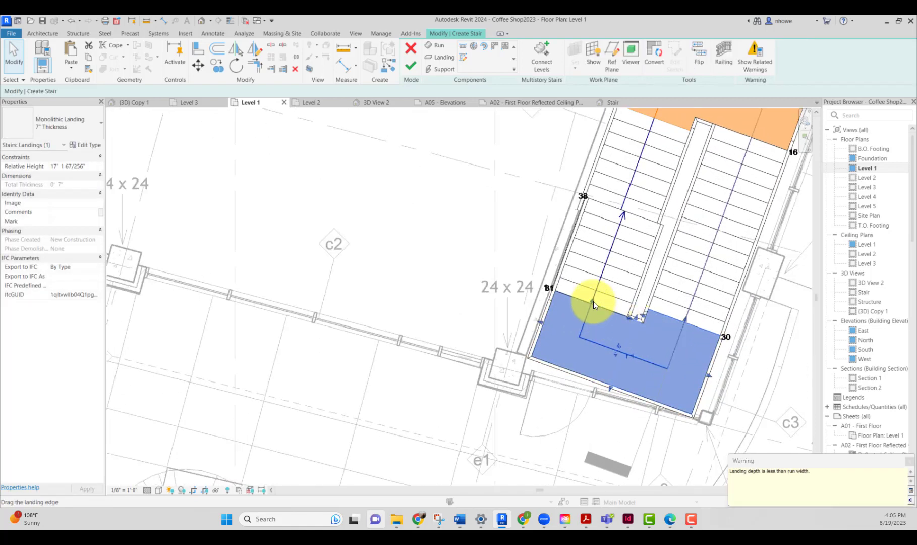
pyautogui.moveTo(593, 301); pyautogui.dragTo(594, 291)
pyautogui.scroll(-1, 614, 285)
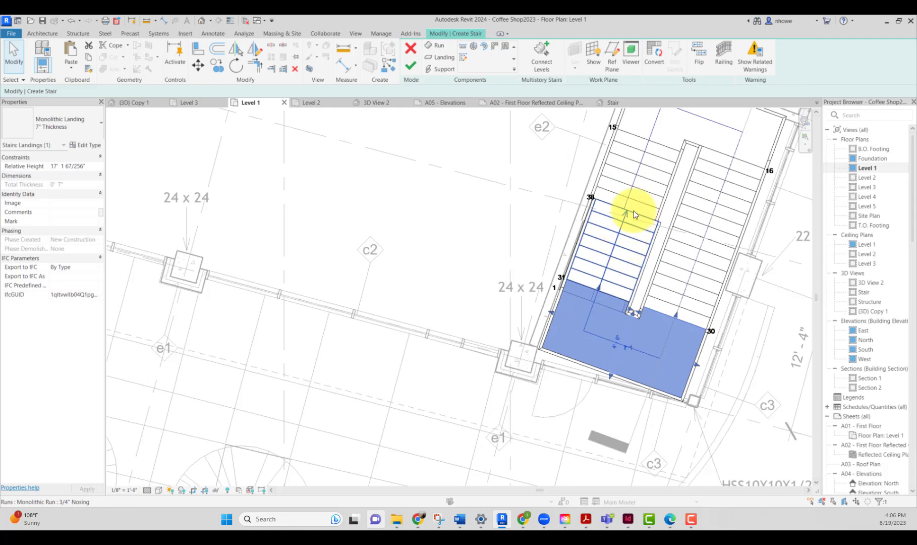
# - Straighten the entrance landing's inner edge across the gap between the runs, pull its outer edge inward and set the landing depth to 5'
pyautogui.scroll(2, 634, 314)
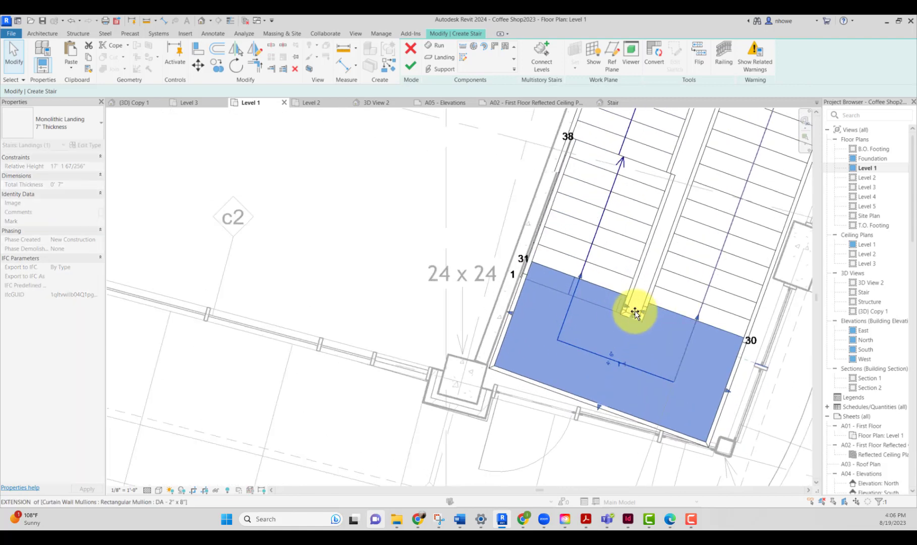
pyautogui.click(637, 302)
pyautogui.scroll(-2, 647, 321)
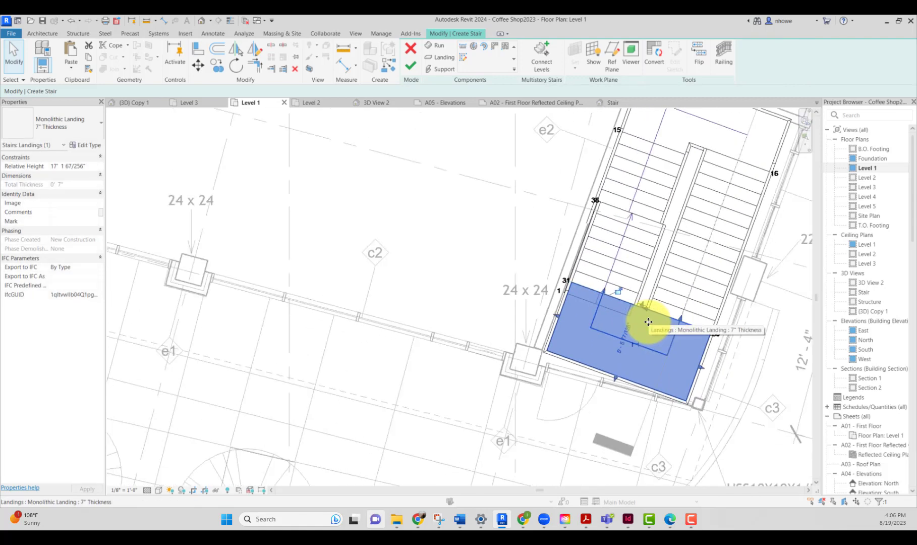
pyautogui.moveTo(615, 377); pyautogui.dragTo(619, 370)
pyautogui.click(623, 339)
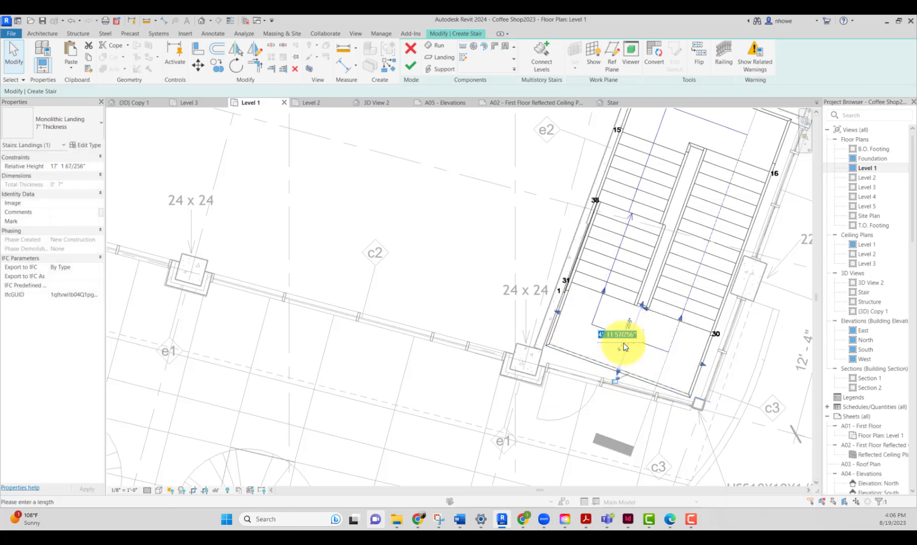
pyautogui.write('5')
pyautogui.press('Return')
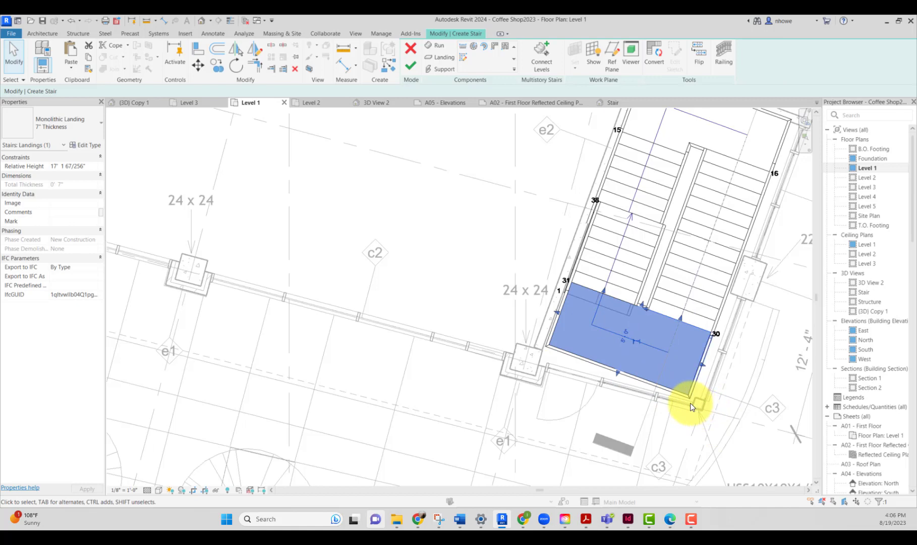
# - Nudge the first 15-riser run slightly away from the stairwell's long wall, toward the return run
pyautogui.scroll(-1, 689, 397)
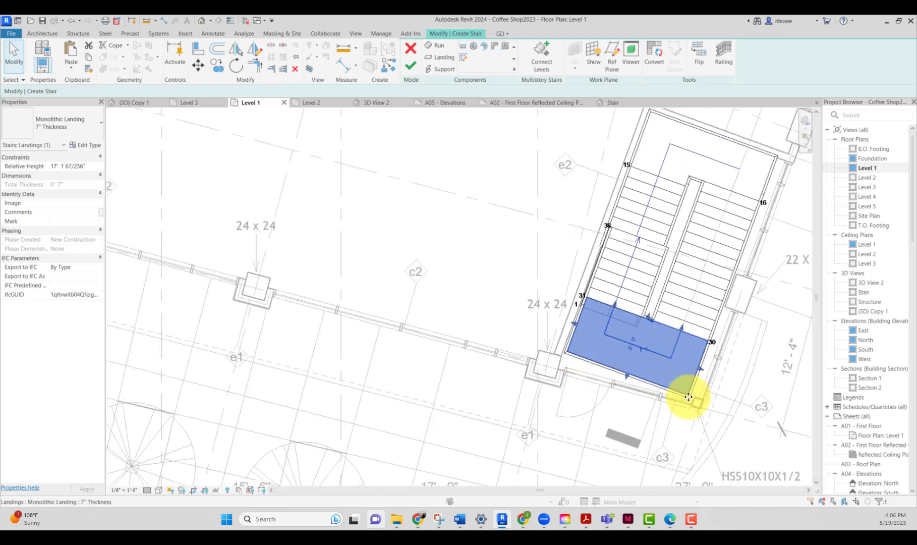
pyautogui.scroll(-1, 689, 397)
pyautogui.scroll(2, 656, 296)
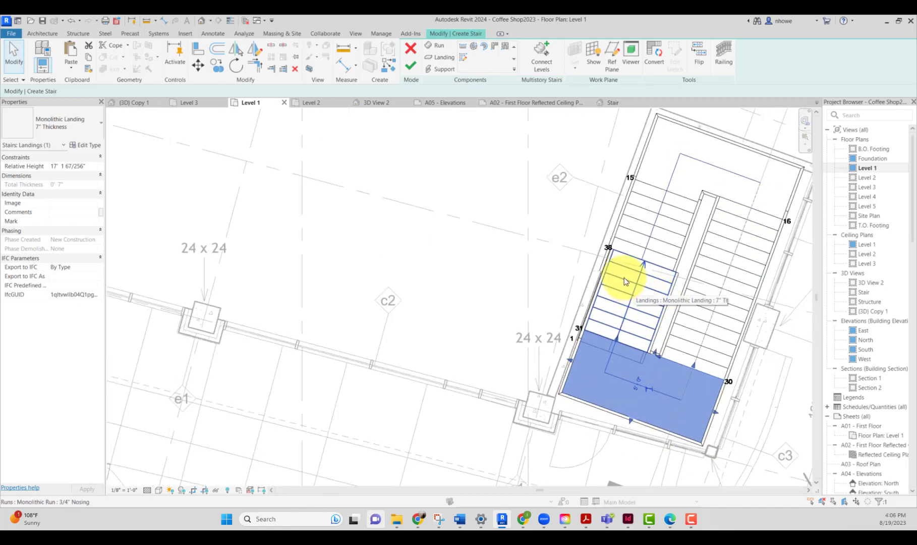
pyautogui.click(625, 207)
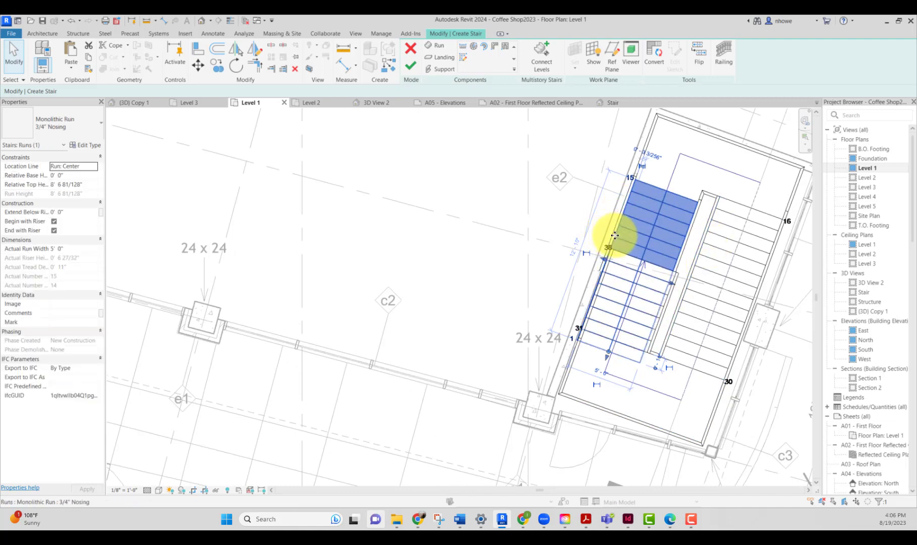
pyautogui.press('Right')
pyautogui.press('Right')
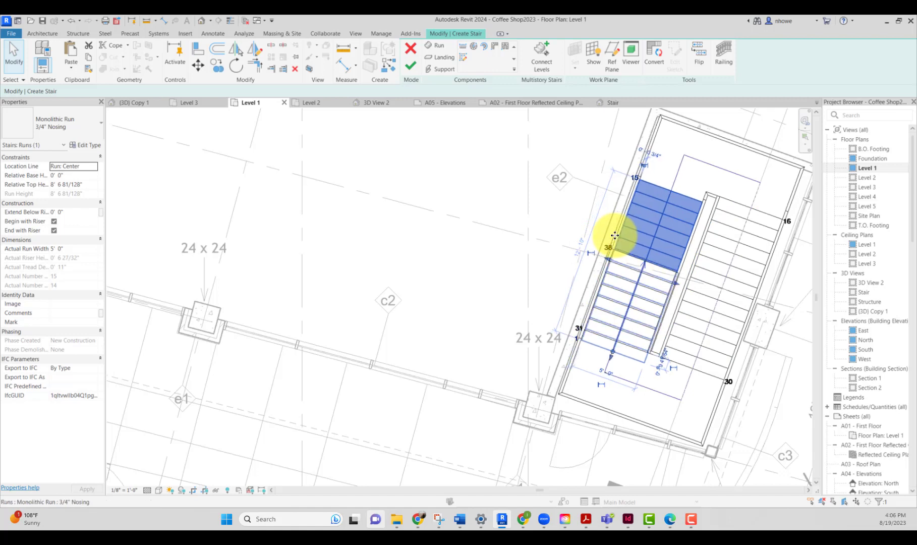
pyautogui.press('Left')
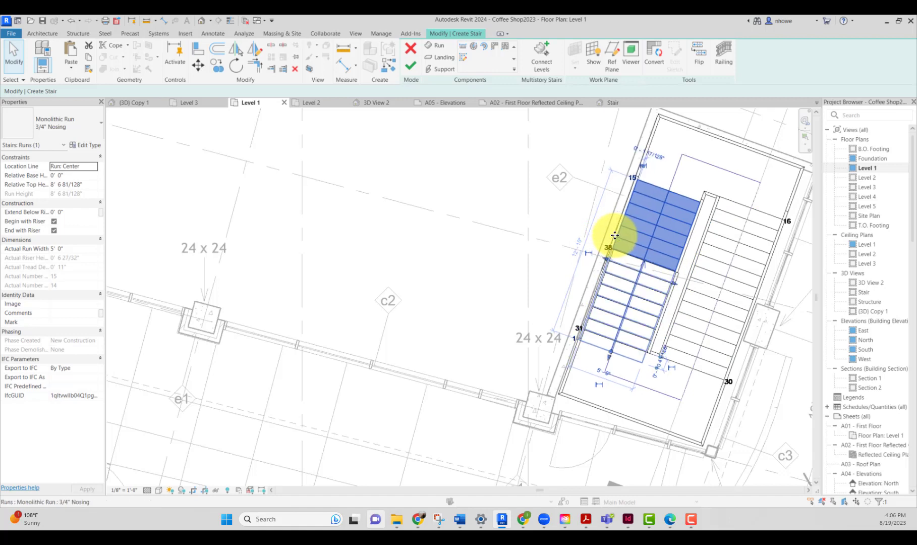
# - Deepen the far landing by moving its inner edge at the return run toward the entrance
pyautogui.click(743, 153)
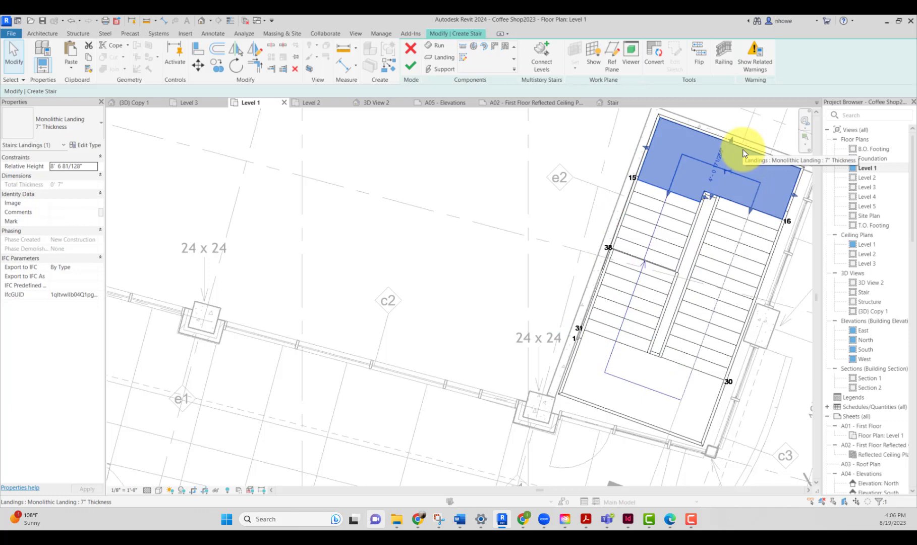
pyautogui.click(711, 180)
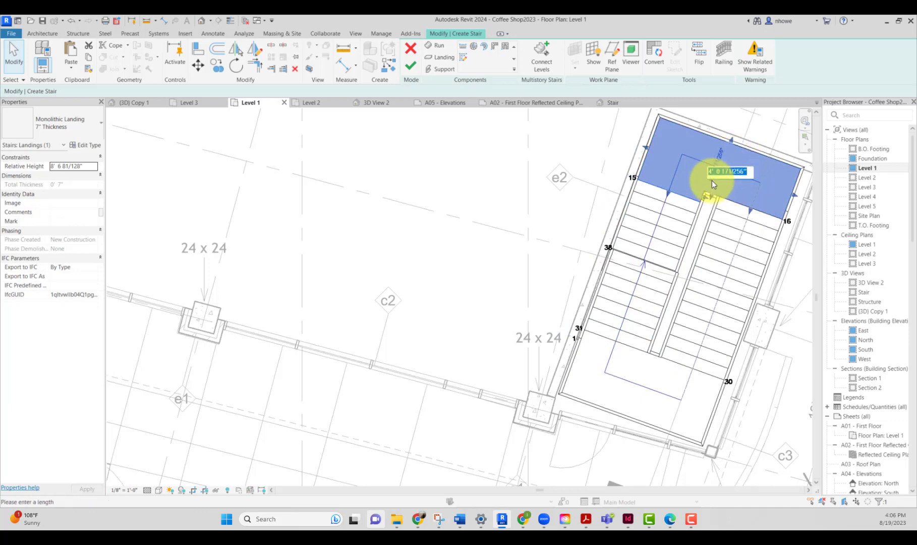
pyautogui.press('Escape')
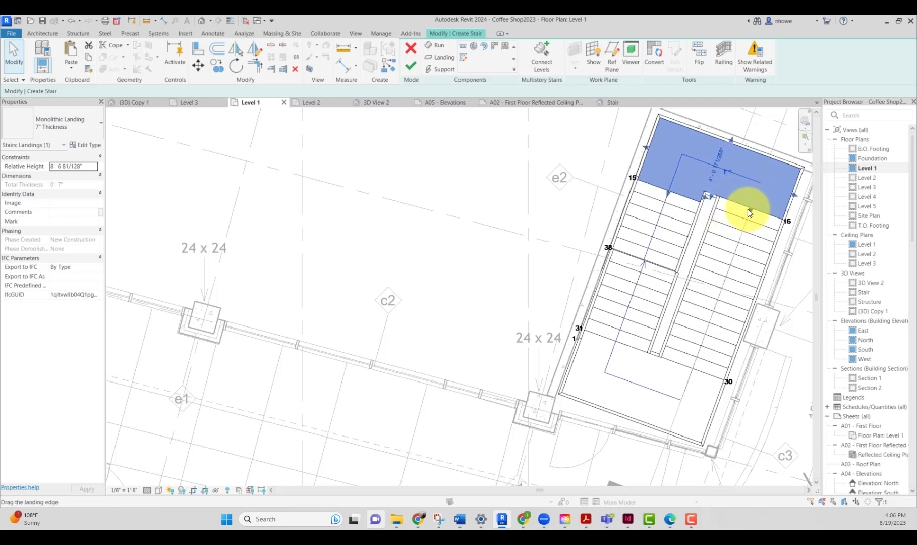
pyautogui.moveTo(750, 211); pyautogui.dragTo(746, 223)
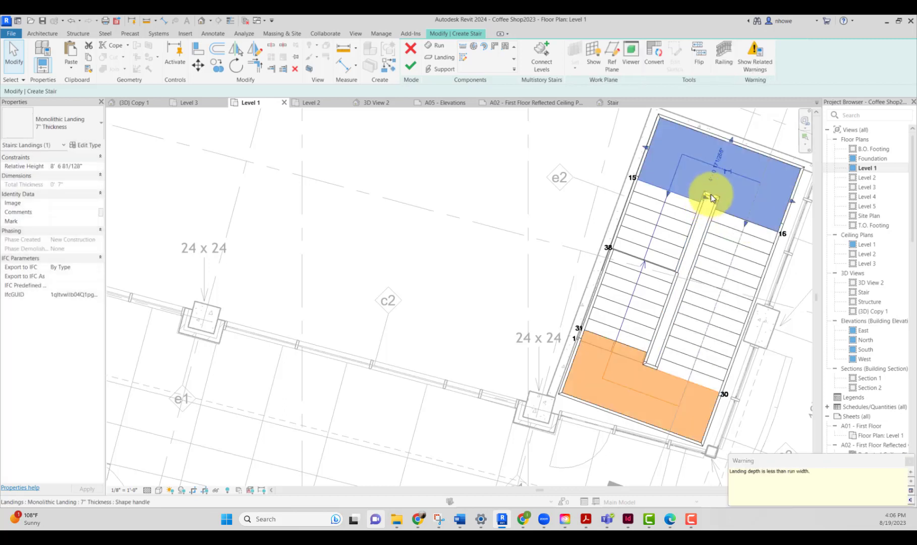
pyautogui.moveTo(711, 197); pyautogui.dragTo(710, 203)
pyautogui.scroll(5, 710, 199)
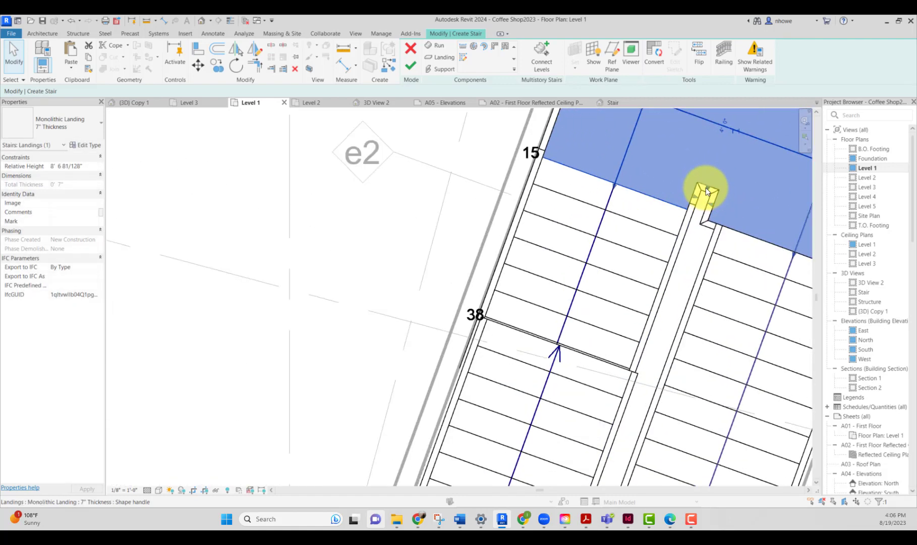
pyautogui.scroll(-4, 712, 193)
pyautogui.press('Escape')
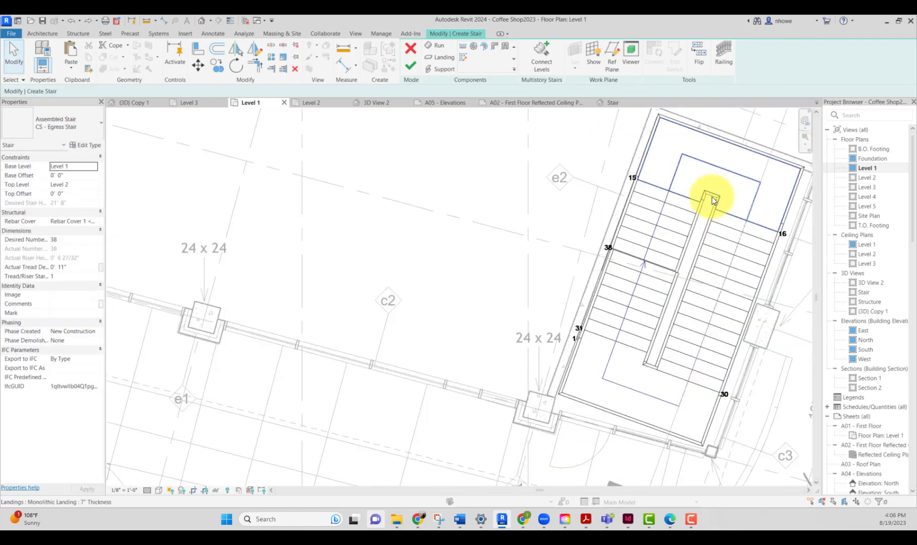
# - Align the far landing's inner edge by shifting it toward the entrance across the gap and both runs, and pull its outer edge slightly inward
pyautogui.scroll(2, 712, 197)
pyautogui.click(712, 197)
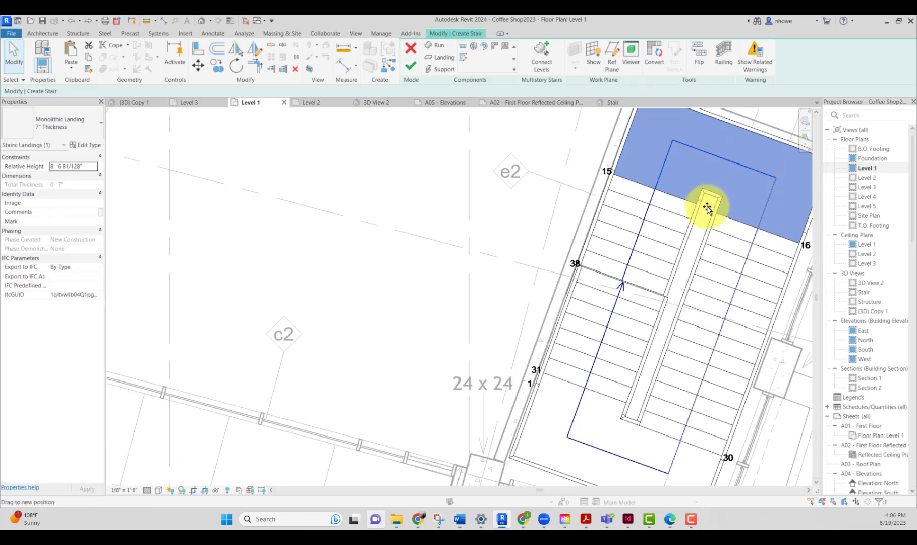
pyautogui.moveTo(707, 204); pyautogui.dragTo(728, 200)
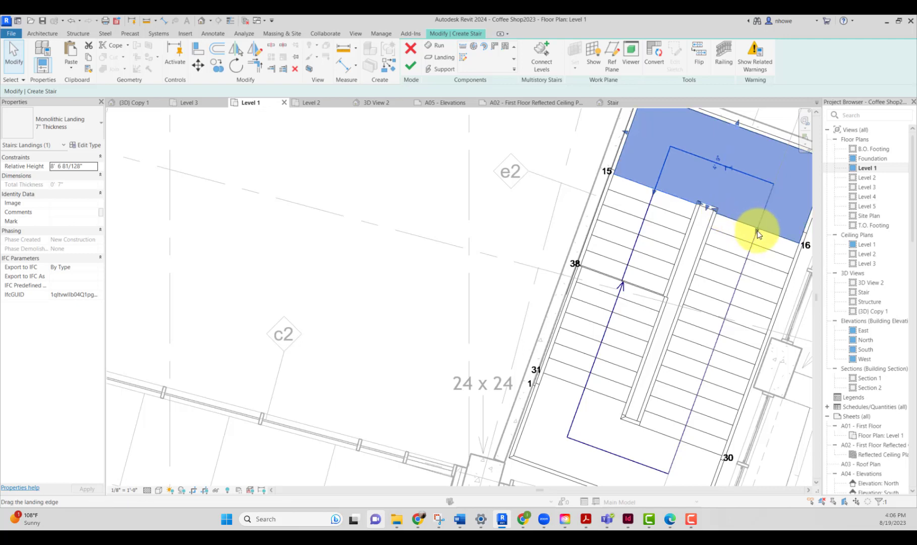
pyautogui.moveTo(757, 234); pyautogui.dragTo(751, 246)
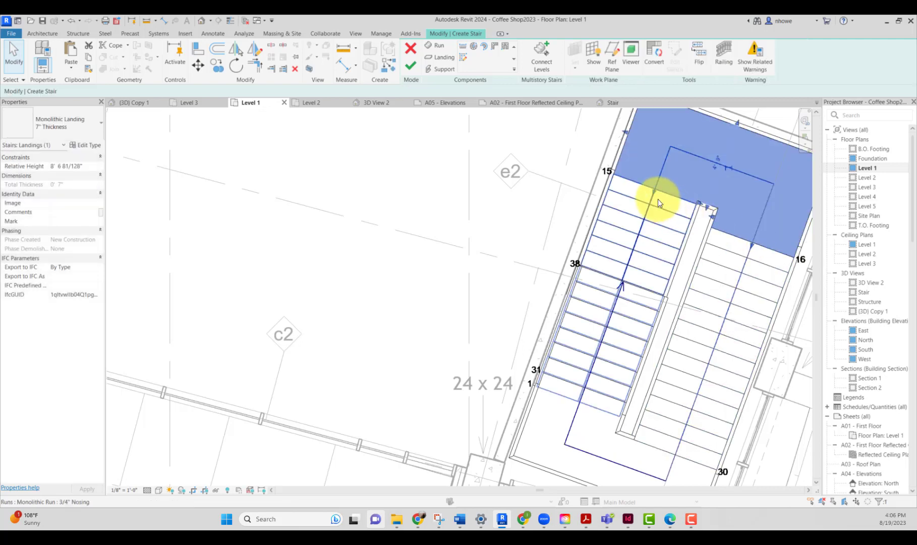
pyautogui.moveTo(651, 197); pyautogui.dragTo(703, 225)
pyautogui.scroll(1, 709, 202)
pyautogui.scroll(-2, 718, 182)
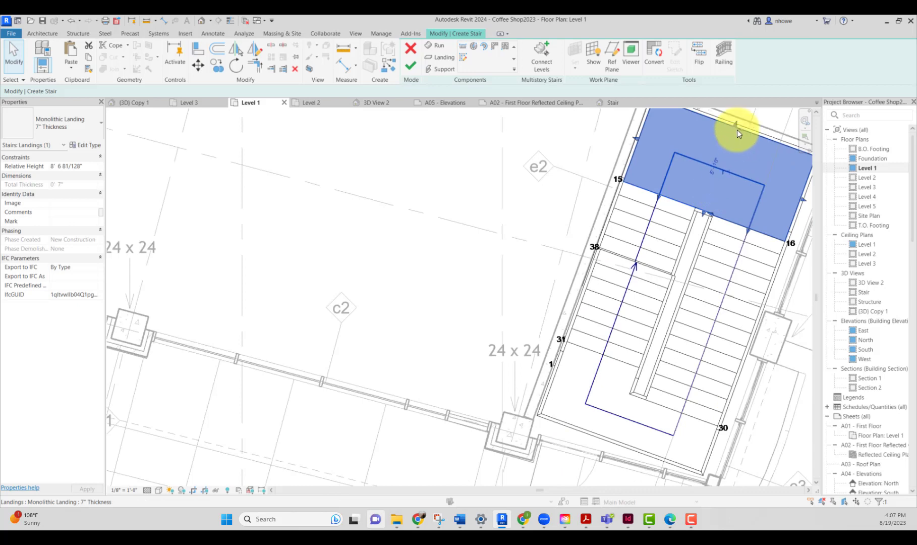
pyautogui.moveTo(731, 129); pyautogui.dragTo(728, 157)
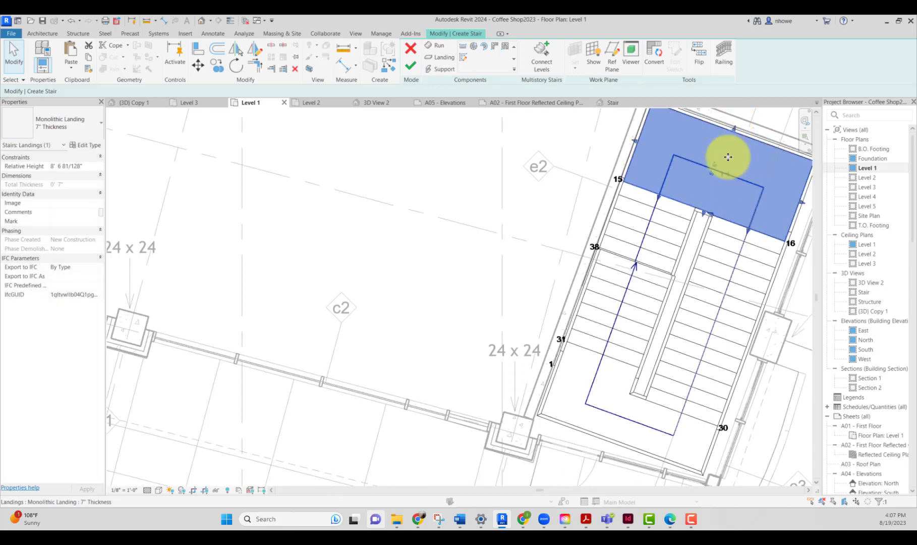
pyautogui.scroll(-2, 728, 157)
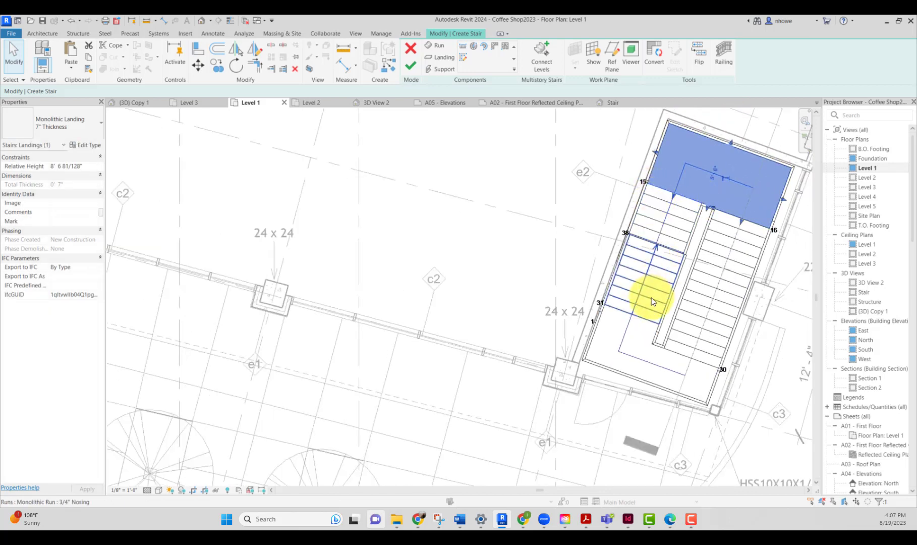
# - Try to deepen the entrance landing by moving its inner edge at the return run toward the far landing
pyautogui.click(651, 301)
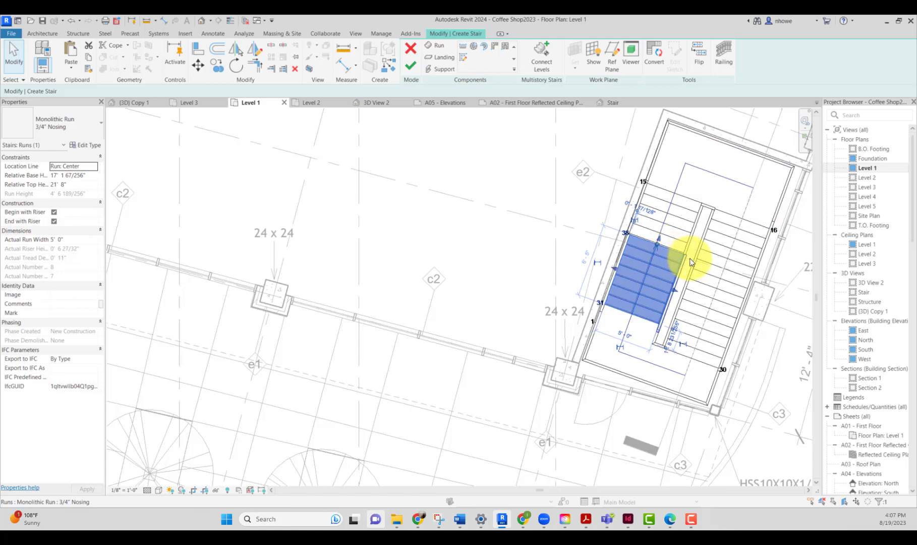
pyautogui.scroll(2, 702, 345)
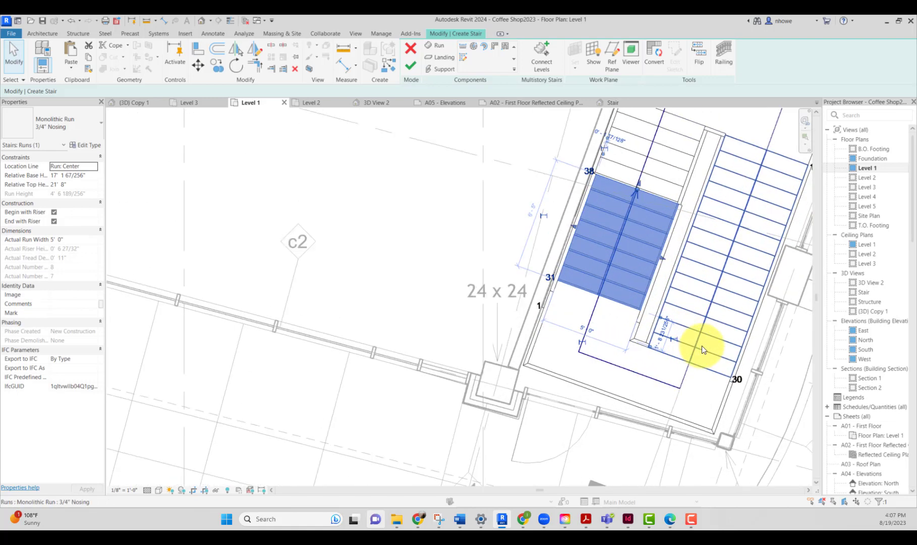
pyautogui.scroll(-3, 725, 334)
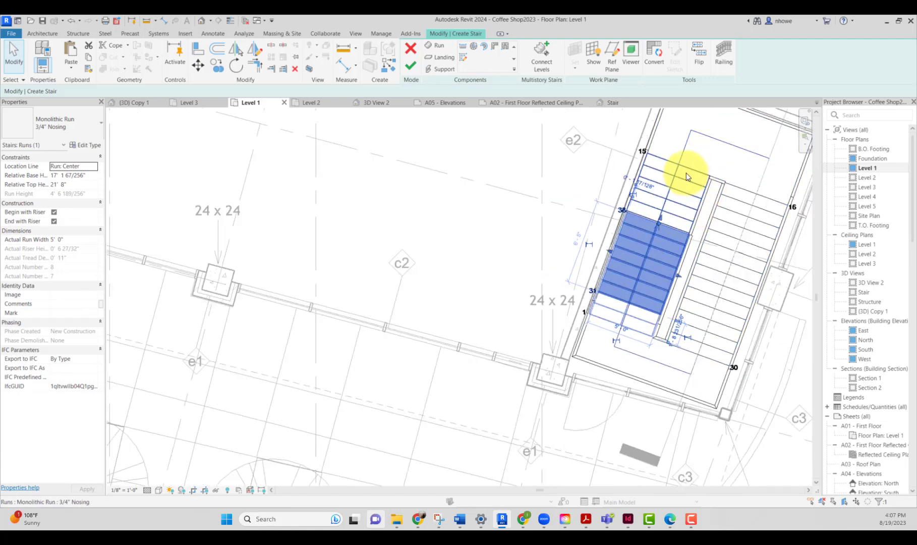
pyautogui.scroll(2, 702, 310)
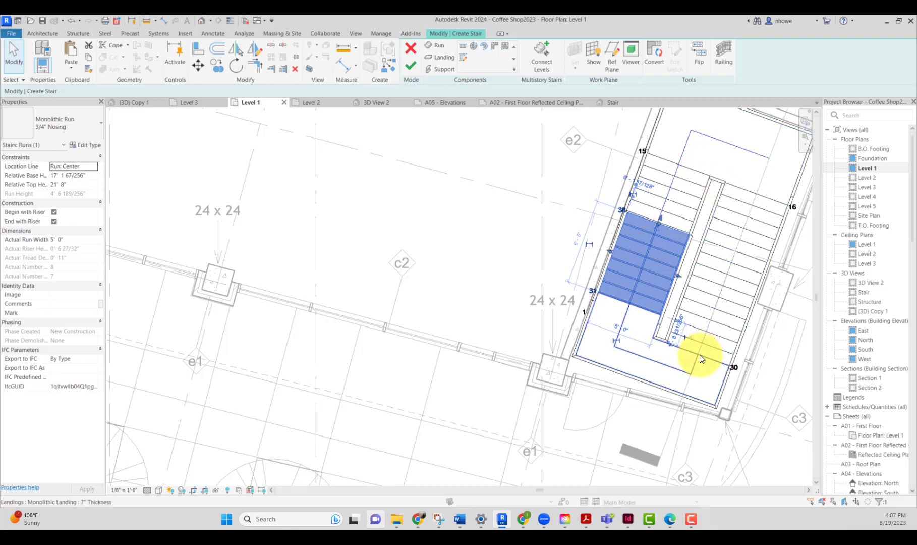
pyautogui.click(694, 353)
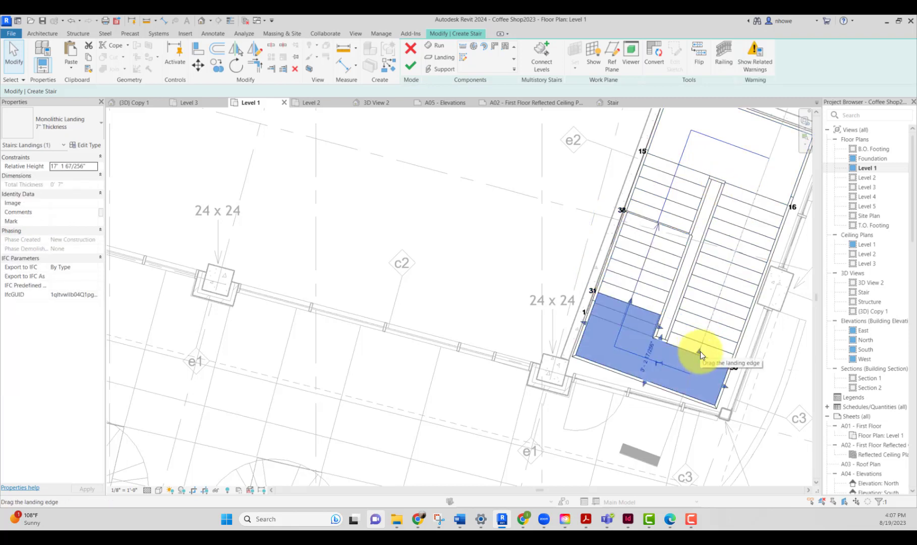
pyautogui.moveTo(701, 351); pyautogui.dragTo(704, 331)
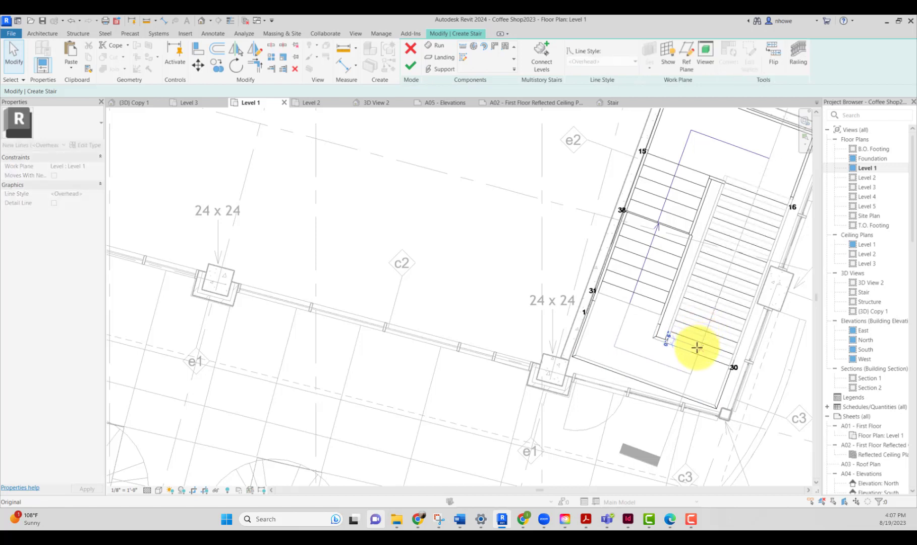
pyautogui.click(731, 367)
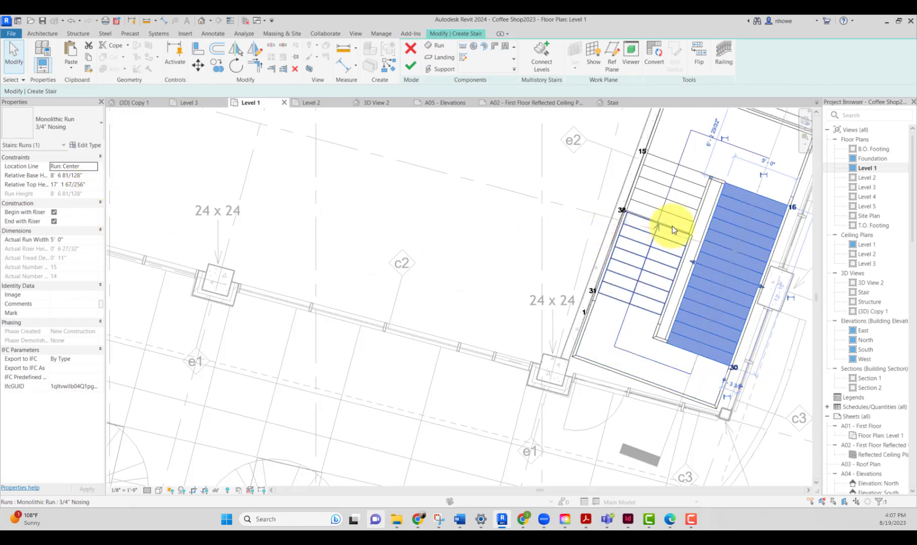
# - Lengthen the final run to 13 risers, bringing its upper end to the far landing's edge
pyautogui.click(652, 243)
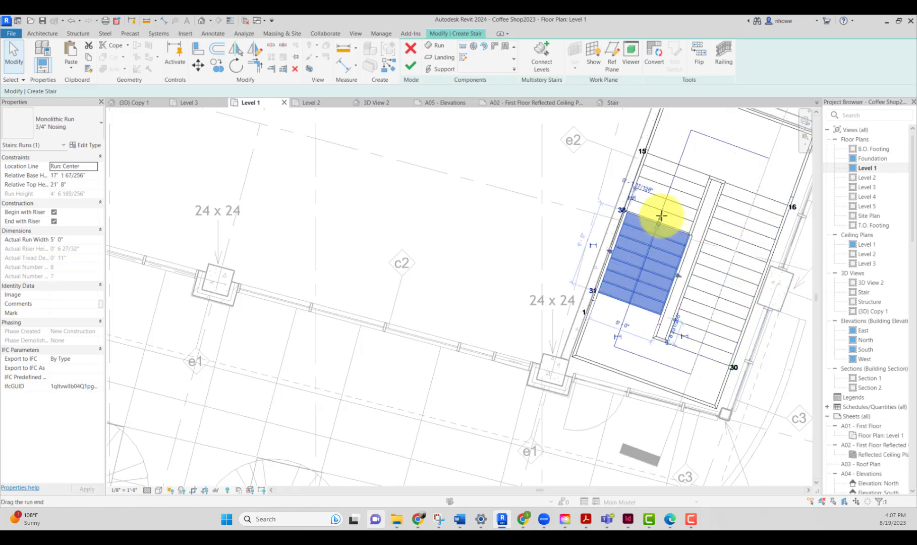
pyautogui.moveTo(659, 215); pyautogui.dragTo(676, 162)
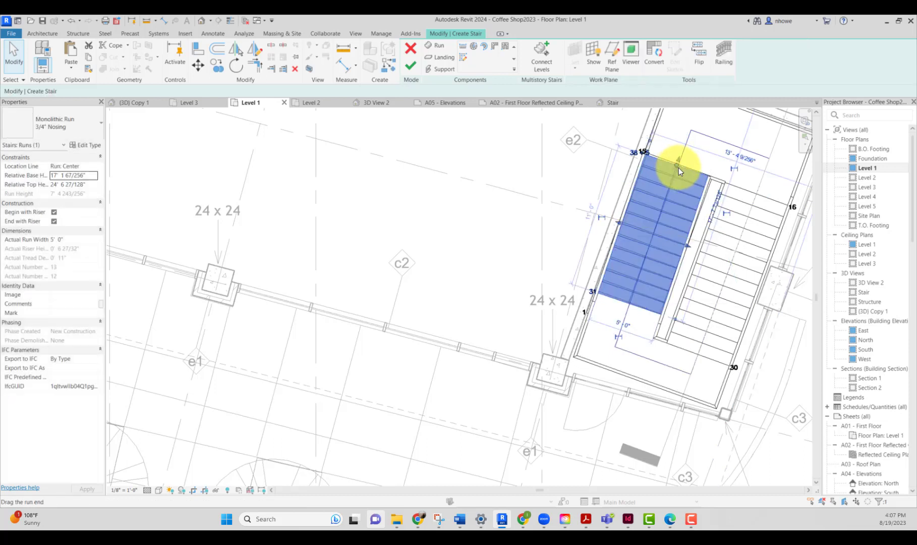
# - Try shifting the entrance landing's edge along the return run toward the far landing, and move it back to its original line
pyautogui.click(701, 309)
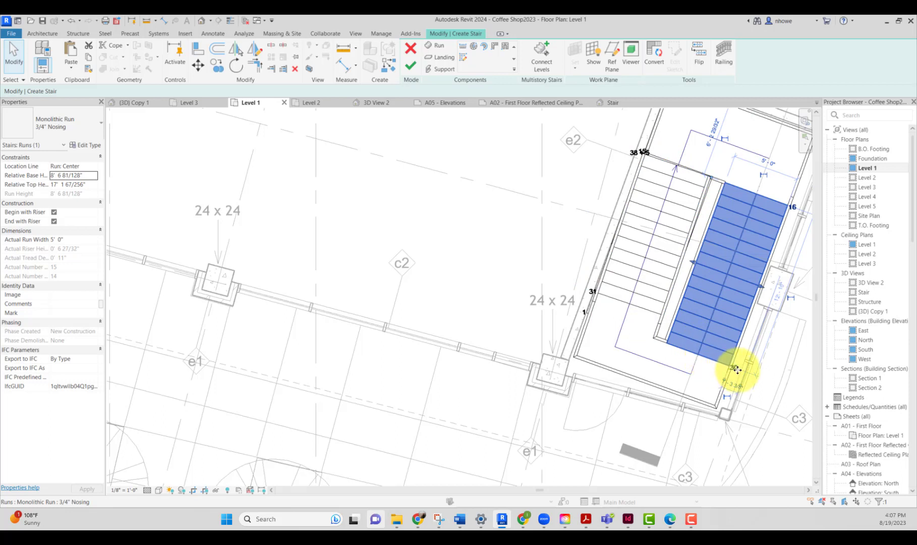
pyautogui.click(701, 360)
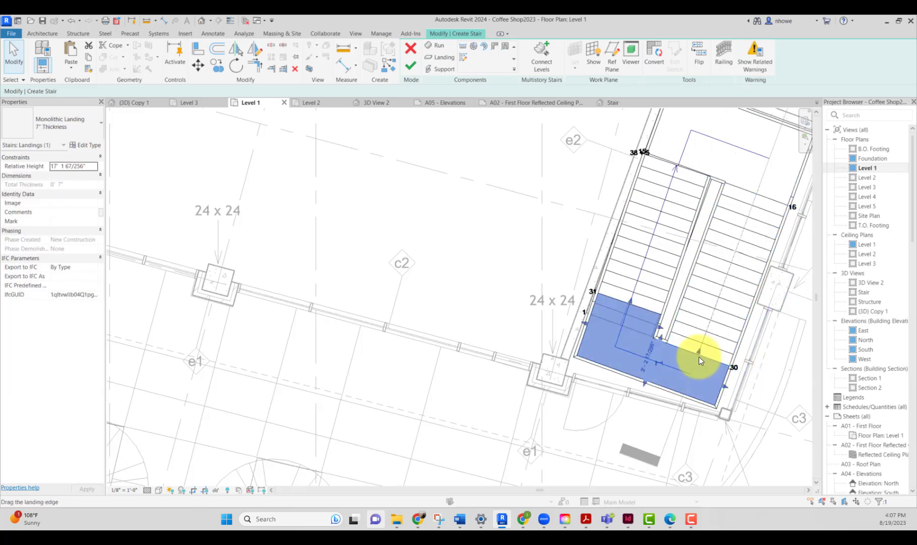
pyautogui.moveTo(707, 340); pyautogui.dragTo(706, 331)
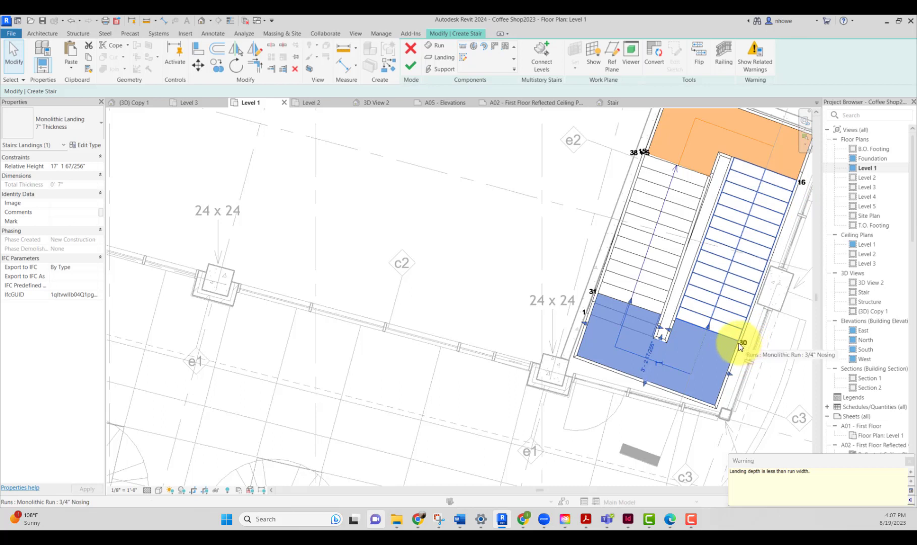
pyautogui.moveTo(708, 327); pyautogui.dragTo(696, 351)
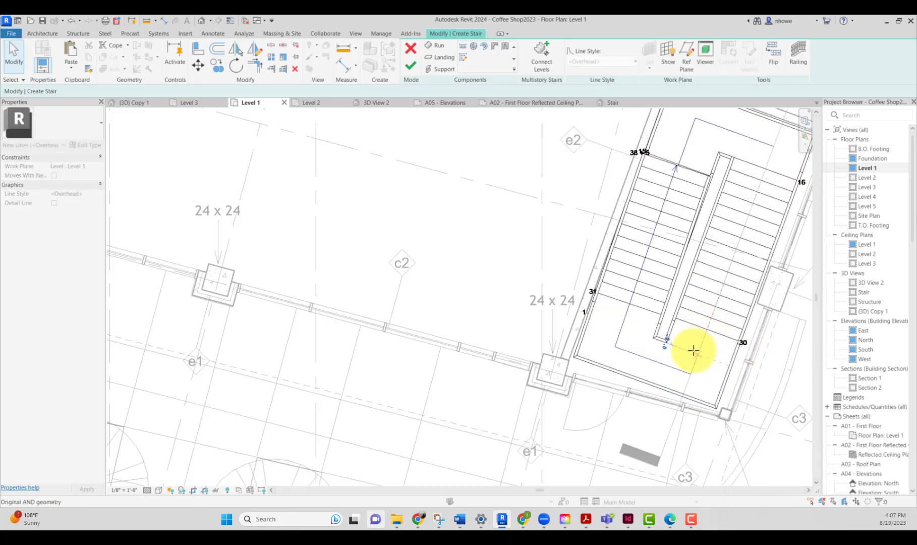
# - Lower the entrance landing's relative height, trying 14' and 15' before settling on 15' 11 37/64"
pyautogui.click(634, 344)
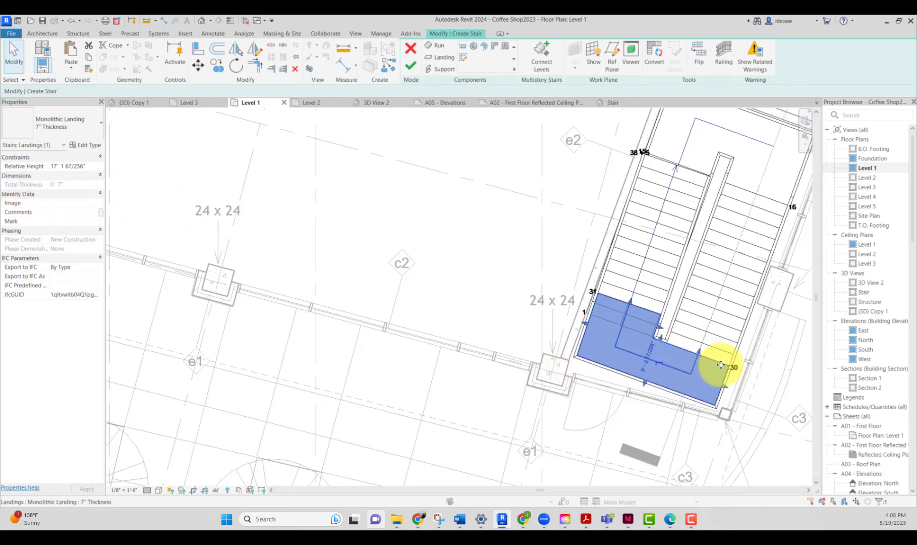
pyautogui.click(89, 167)
pyautogui.moveTo(89, 167); pyautogui.dragTo(53, 167)
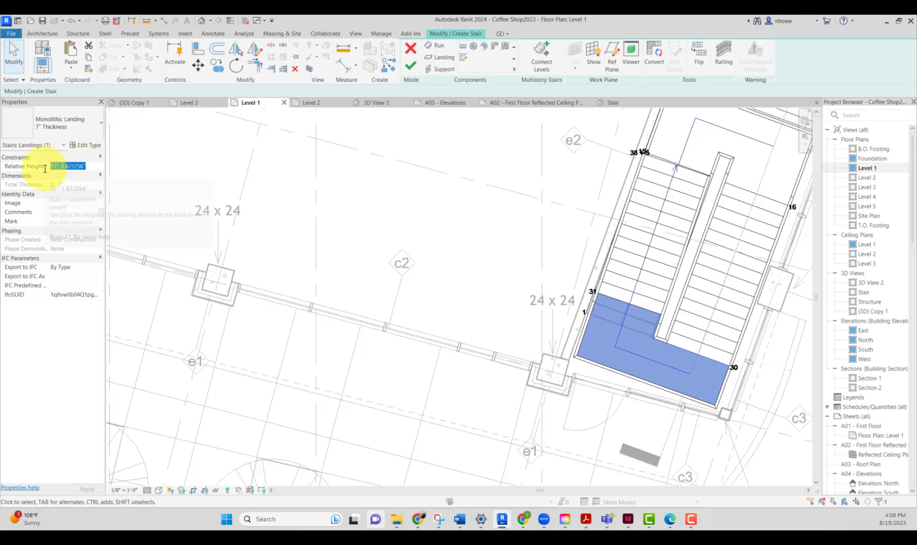
pyautogui.write('14')
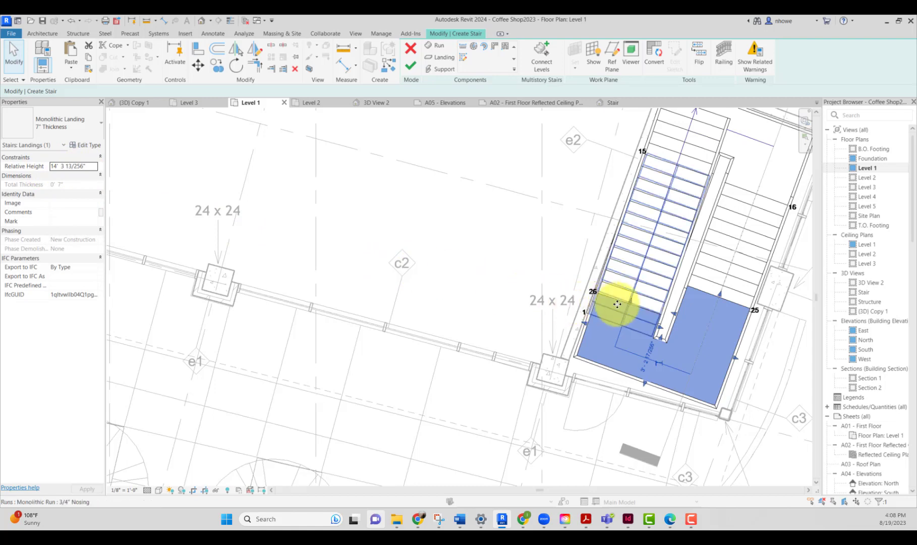
pyautogui.scroll(-1, 676, 307)
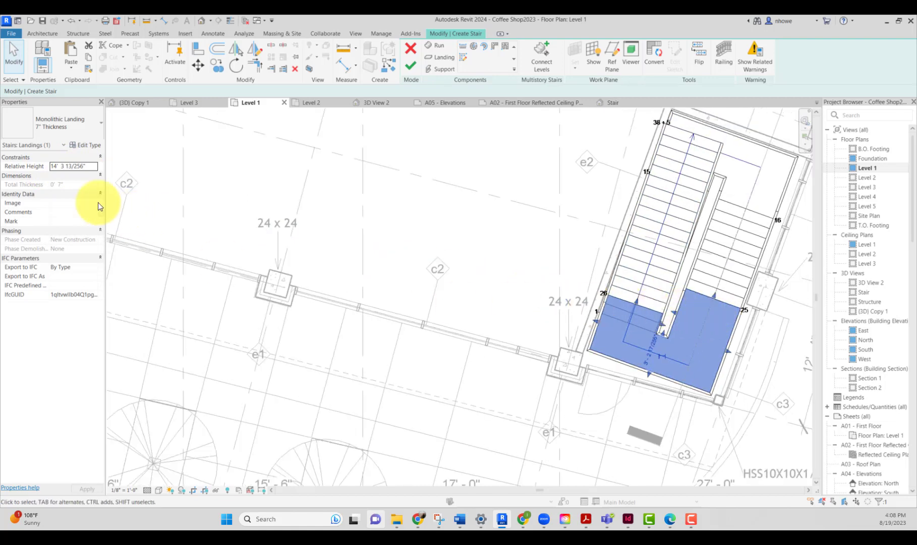
pyautogui.click(91, 168)
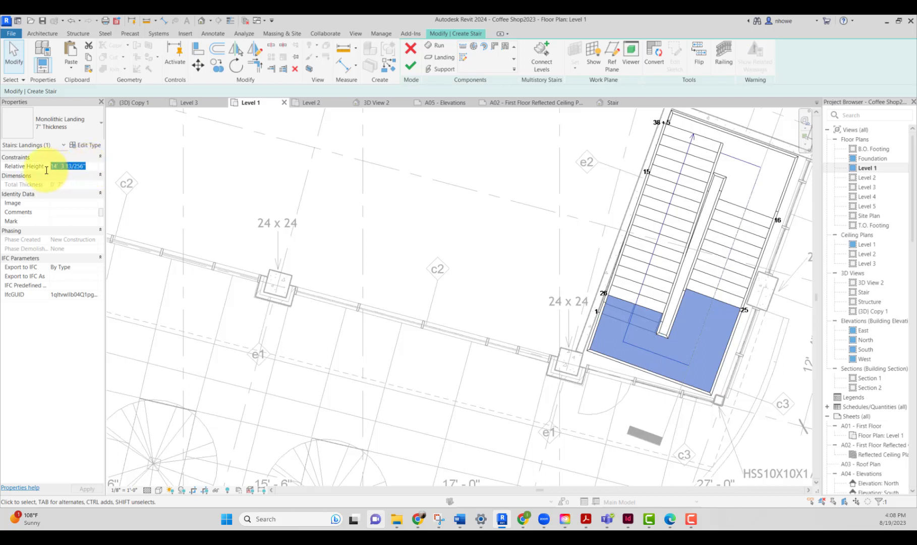
pyautogui.write('15')
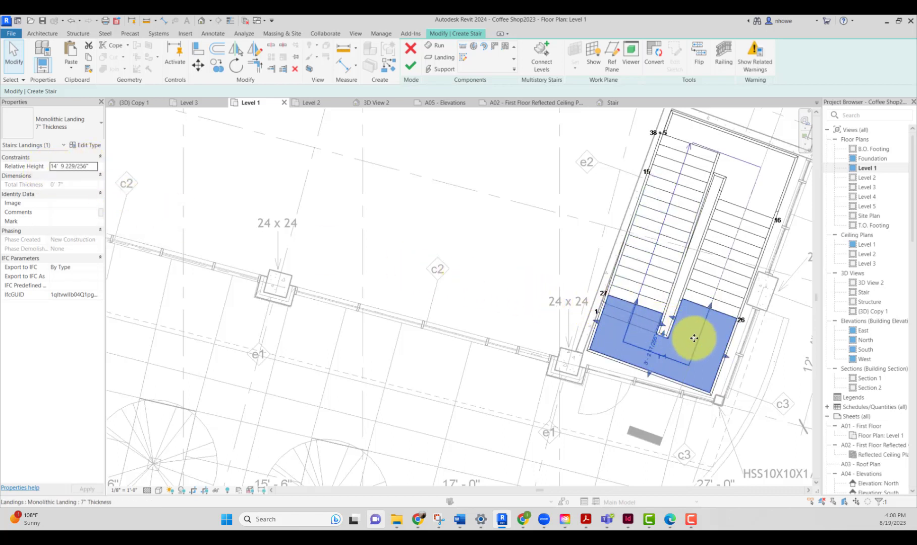
pyautogui.moveTo(89, 168); pyautogui.dragTo(39, 166)
pyautogui.write('1 37/6')
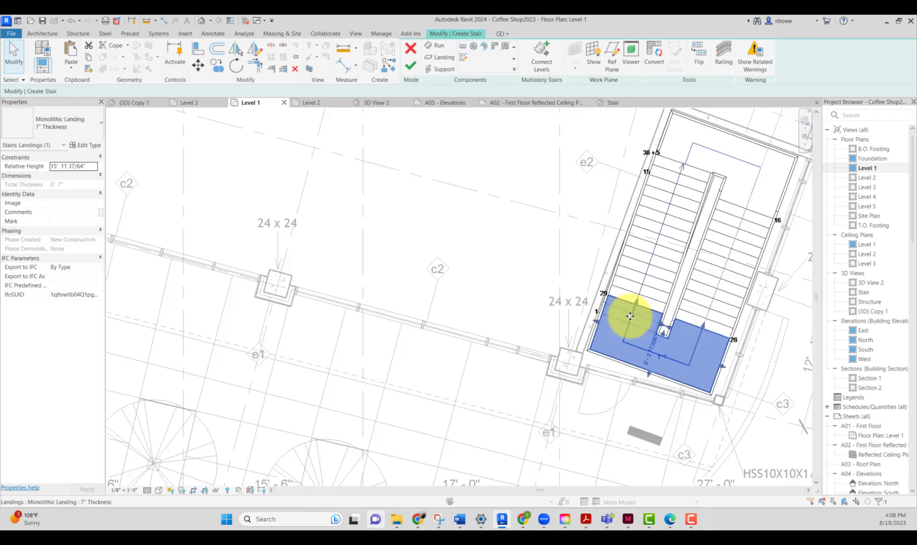
# - Shorten the final run at its upper end to 10 risers with a relative top height of 21' 8"
pyautogui.click(689, 167)
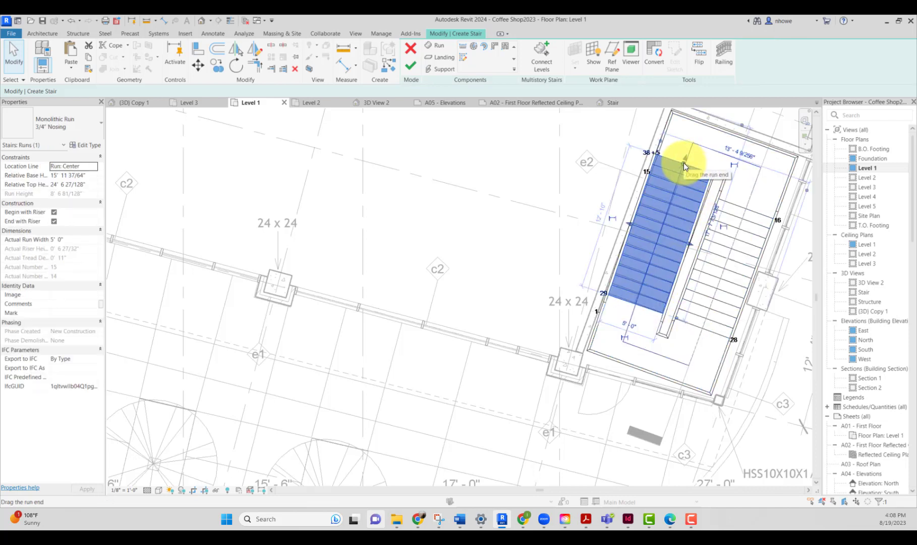
pyautogui.moveTo(684, 164); pyautogui.dragTo(669, 207)
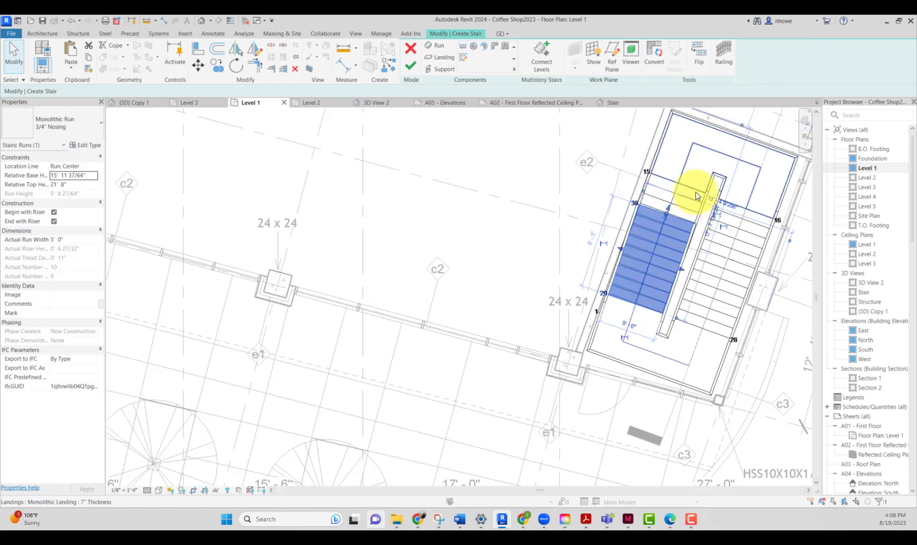
# - Align the far landing's inner edge across the gap between the runs by moving it toward the entrance
pyautogui.click(717, 180)
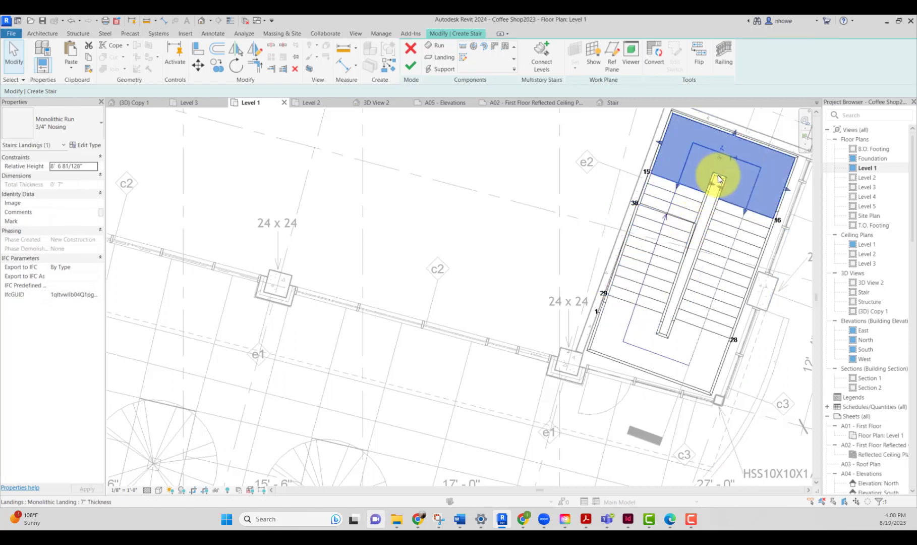
pyautogui.moveTo(720, 180); pyautogui.dragTo(715, 190)
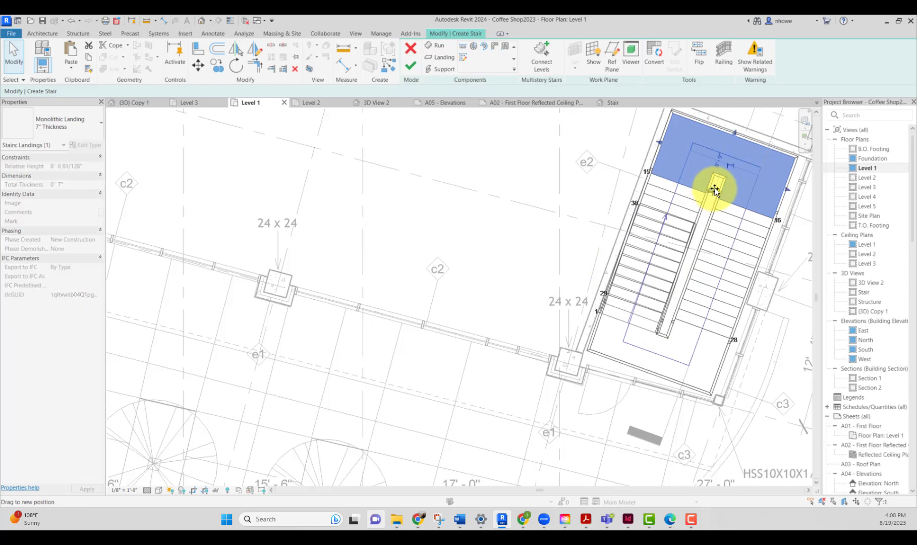
pyautogui.scroll(1, 731, 188)
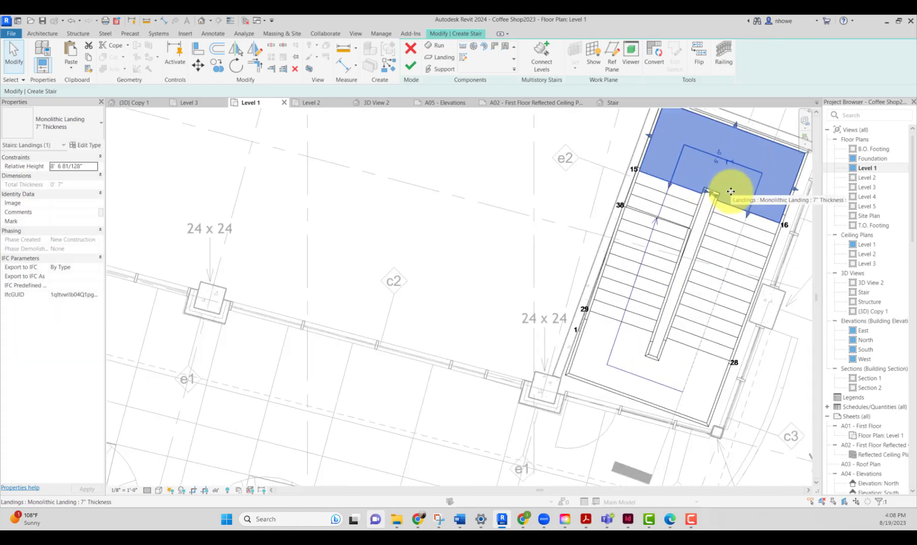
pyautogui.scroll(-1, 731, 191)
# - Move the entrance landing's inner edge at the gap toward the runs and set the landing depth to 5'
pyautogui.click(685, 360)
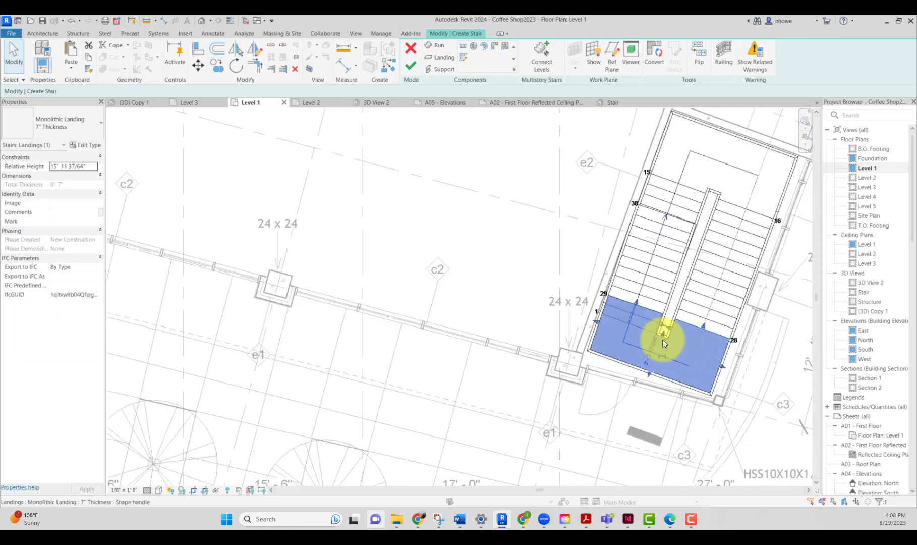
pyautogui.moveTo(664, 334); pyautogui.dragTo(670, 323)
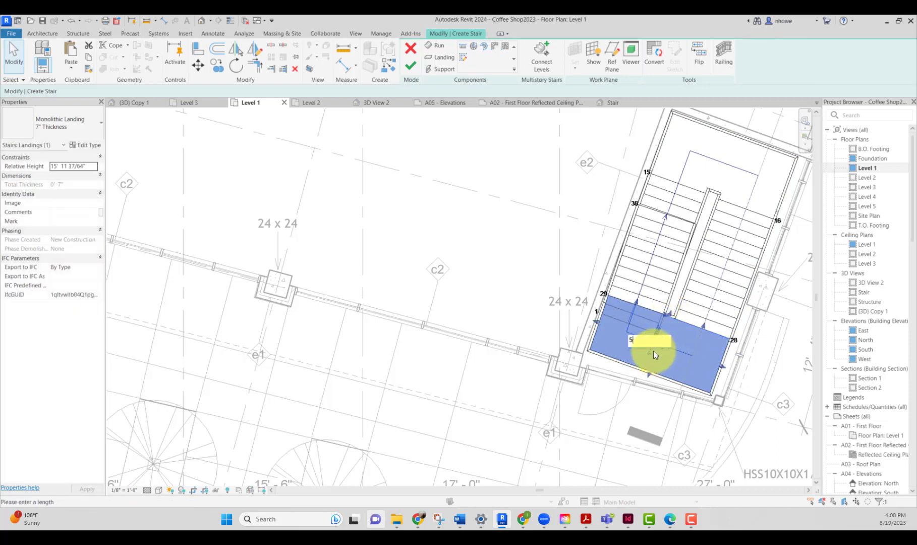
pyautogui.press('Return')
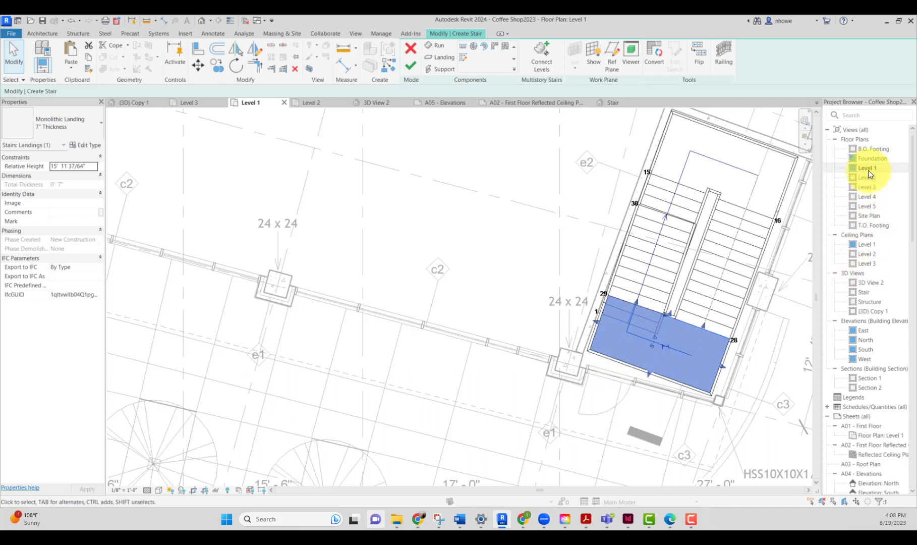
# - Set the far landing's relative height to 8' and accept the landing depth warning
pyautogui.click(682, 201)
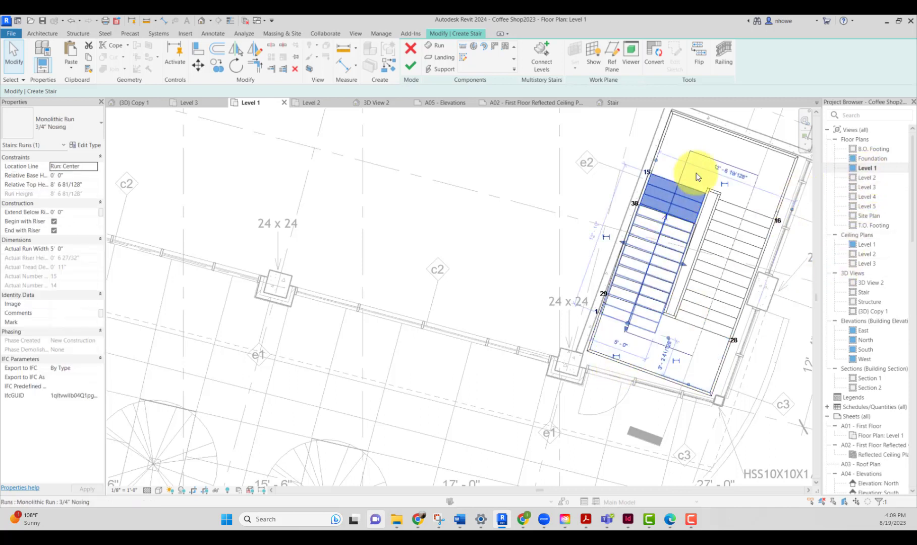
pyautogui.click(702, 151)
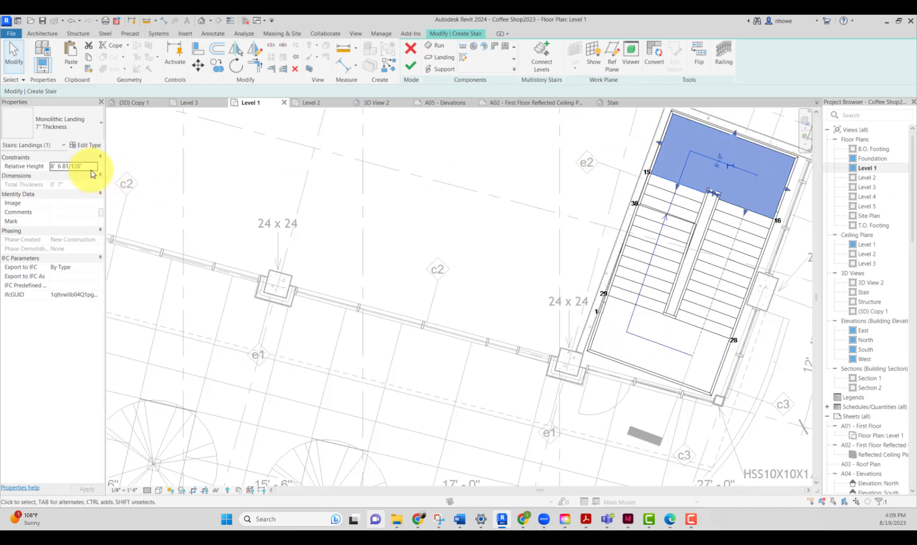
pyautogui.click(91, 167)
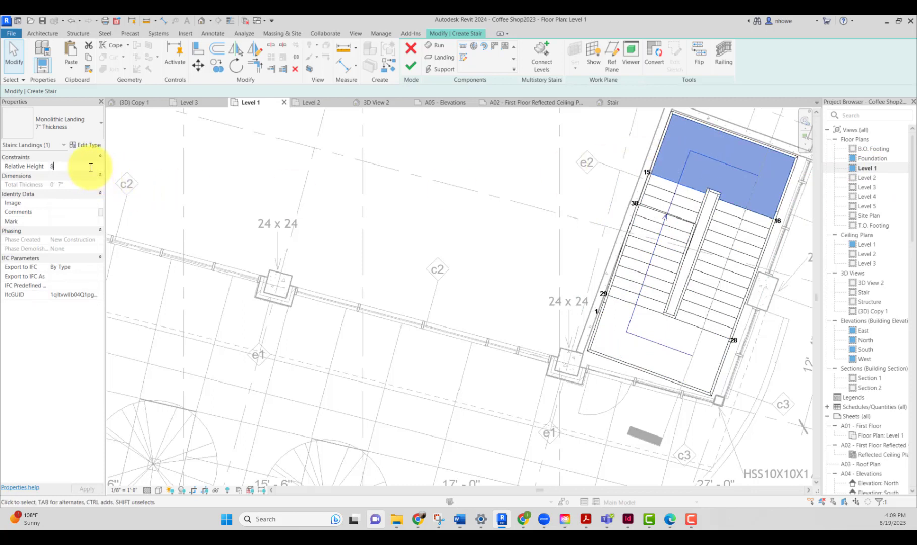
pyautogui.press('Return')
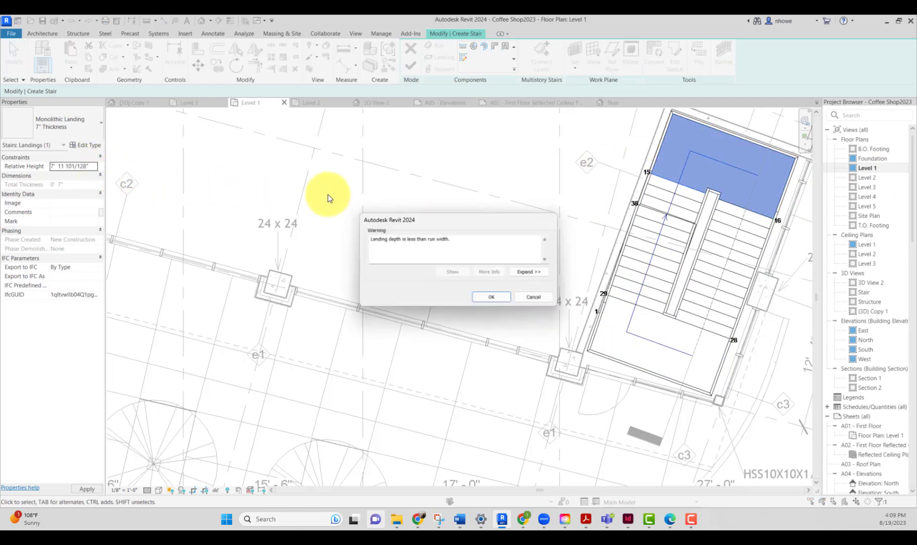
pyautogui.click(496, 295)
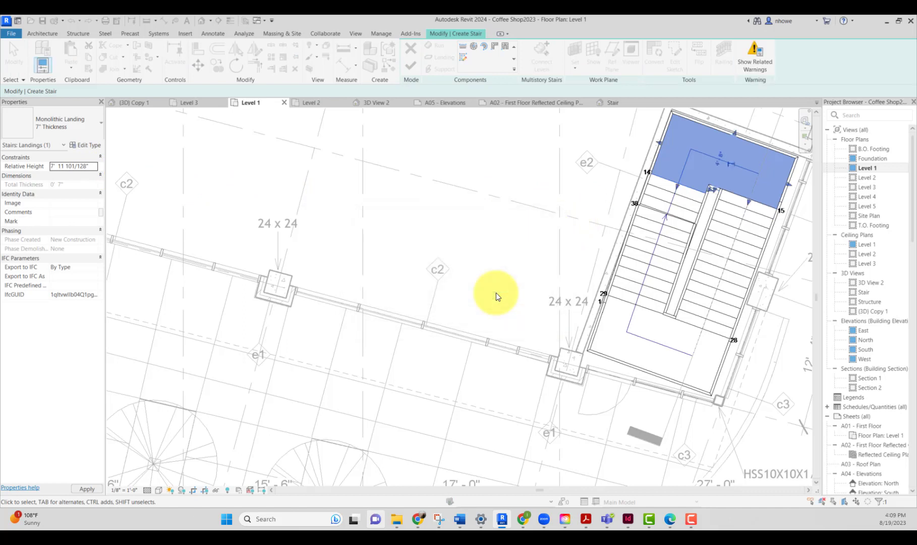
# - Nudge the far landing's inner edge at the gap between the runs slightly toward the entrance
pyautogui.click(687, 203)
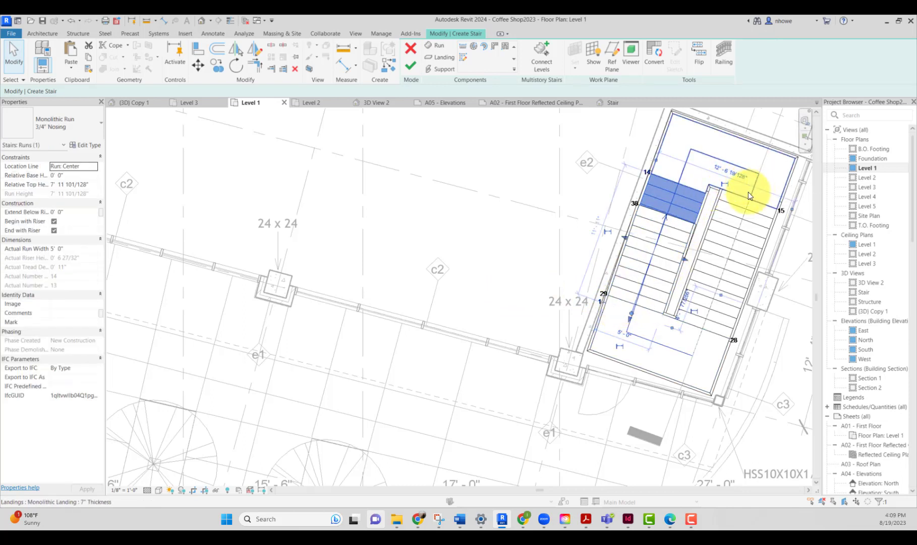
pyautogui.click(727, 156)
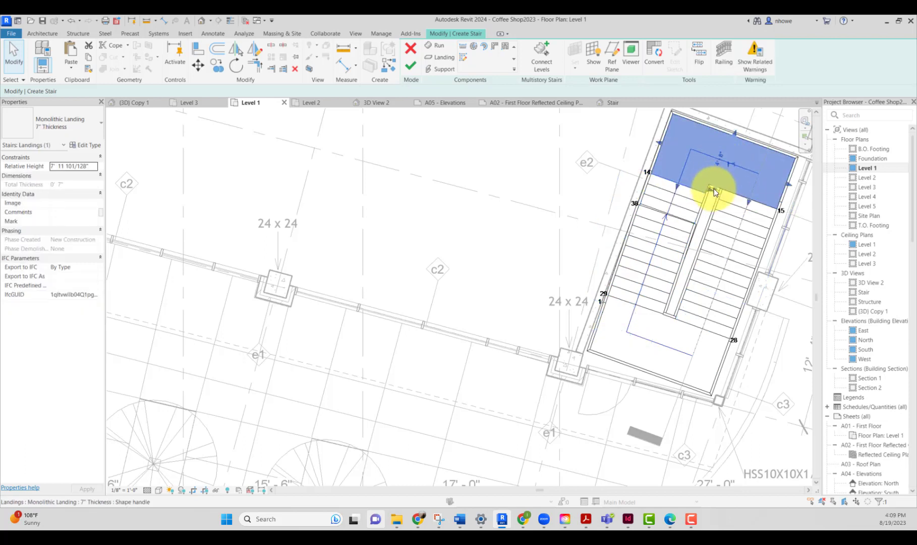
pyautogui.moveTo(712, 193); pyautogui.dragTo(711, 198)
# - Move the entrance landing's inner edge at the gap toward the runs for a landing depth of about 5' 0 1/2"
pyautogui.click(685, 323)
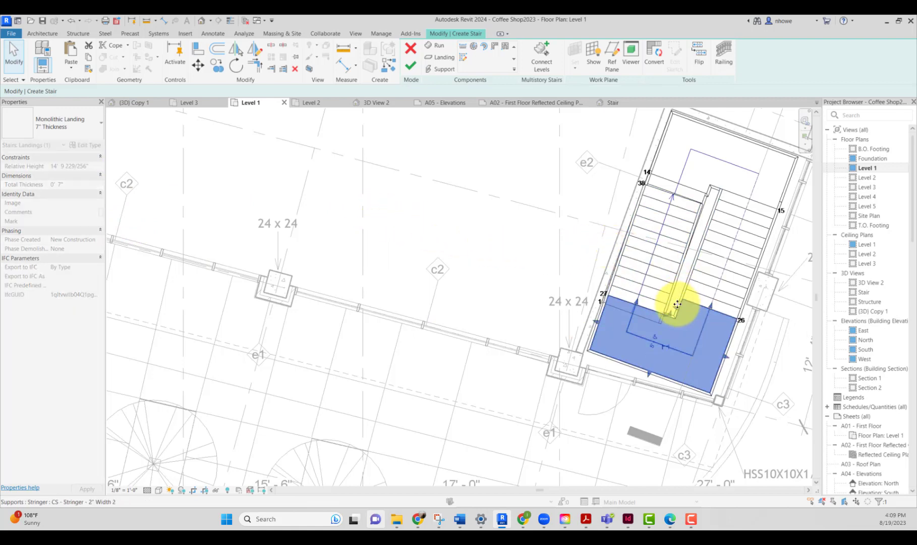
pyautogui.scroll(4, 675, 310)
pyautogui.moveTo(662, 325); pyautogui.dragTo(673, 303)
pyautogui.scroll(-2, 674, 305)
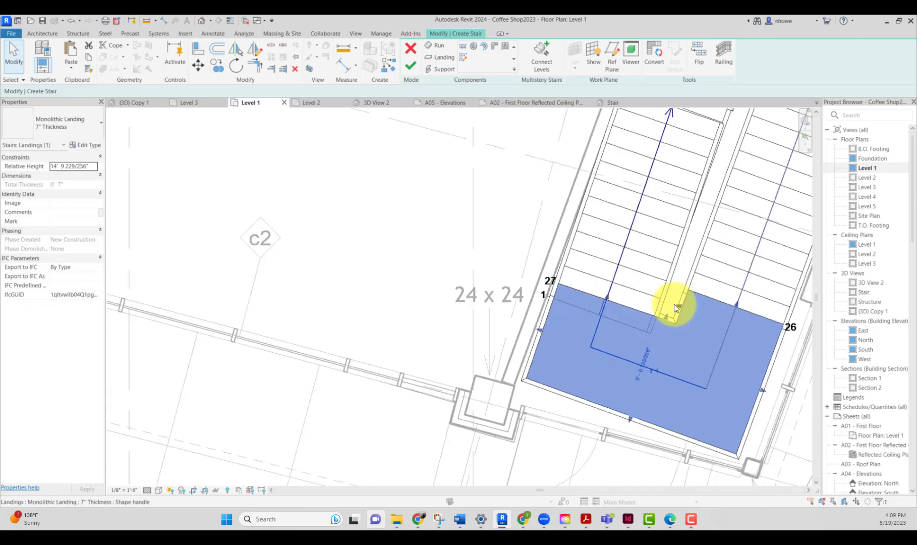
pyautogui.scroll(-1, 652, 356)
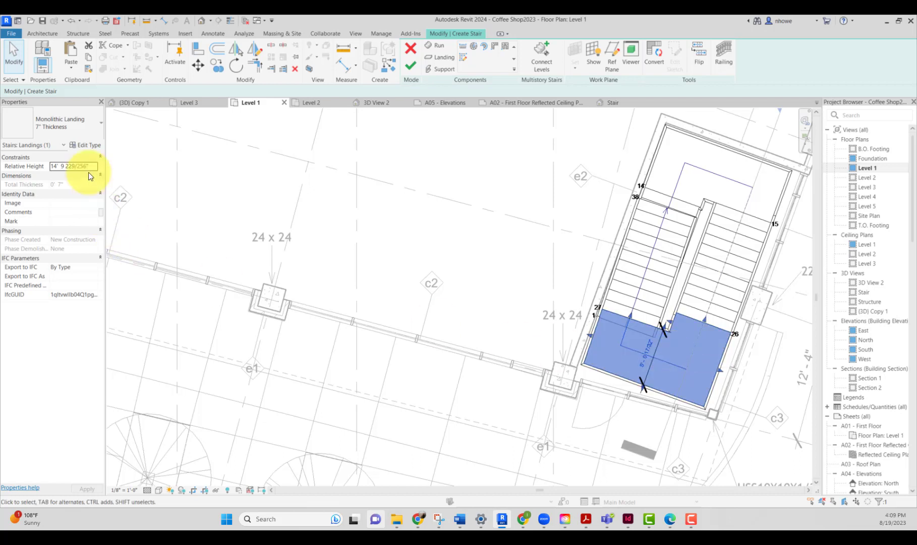
# - Set the entrance landing's relative height to 15' and deselect the landing
pyautogui.moveTo(92, 166); pyautogui.dragTo(47, 172)
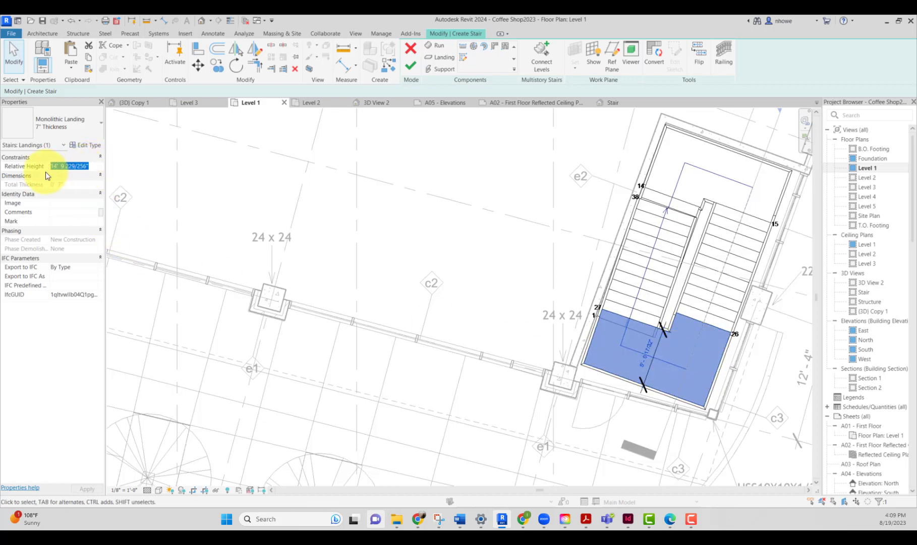
pyautogui.write('15')
pyautogui.press('Return')
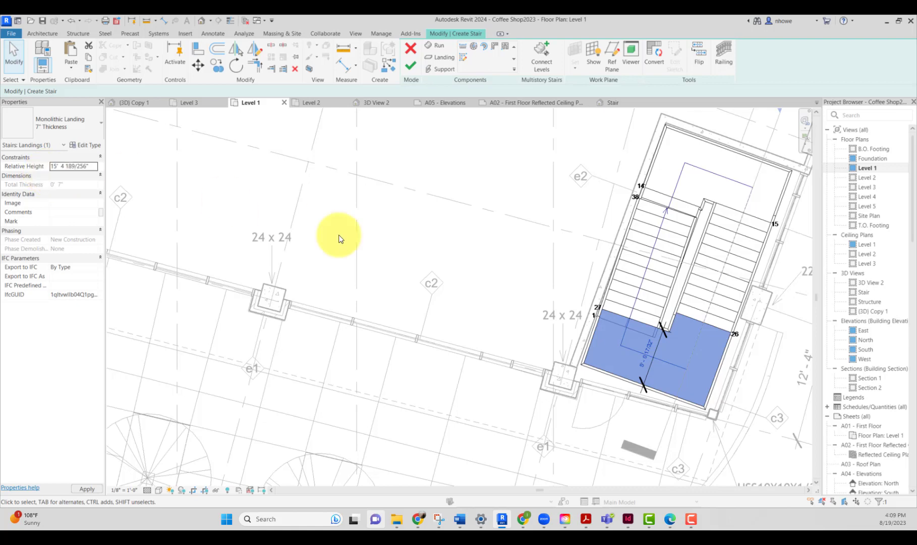
pyautogui.scroll(2, 676, 335)
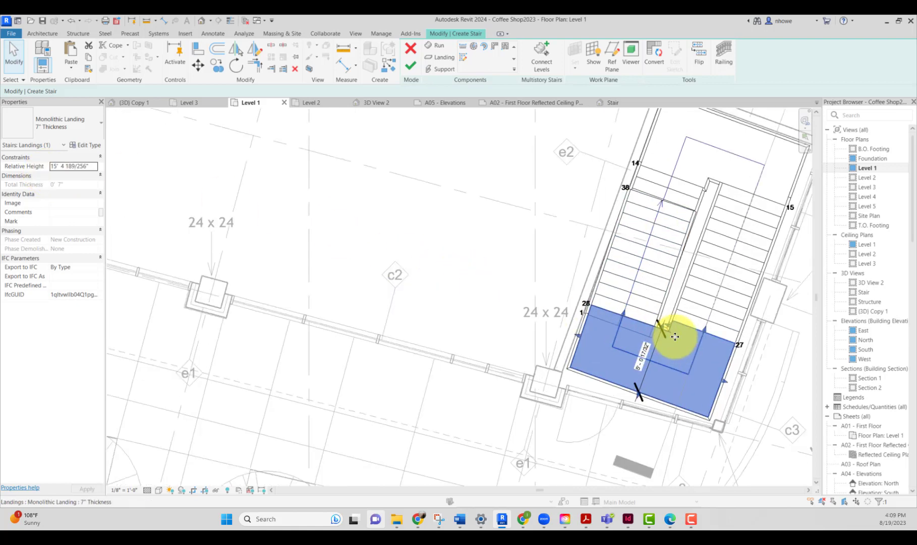
pyautogui.scroll(-2, 695, 343)
pyautogui.click(677, 204)
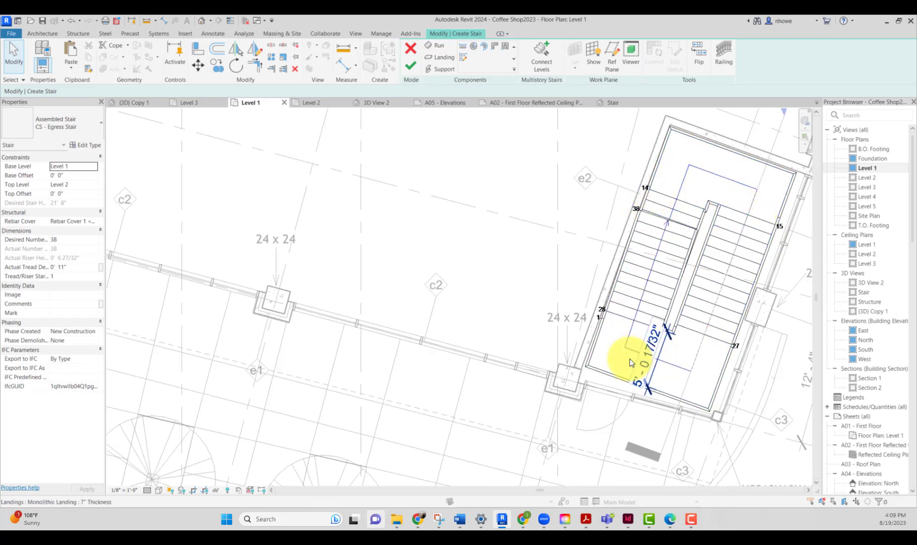
pyautogui.scroll(2, 616, 321)
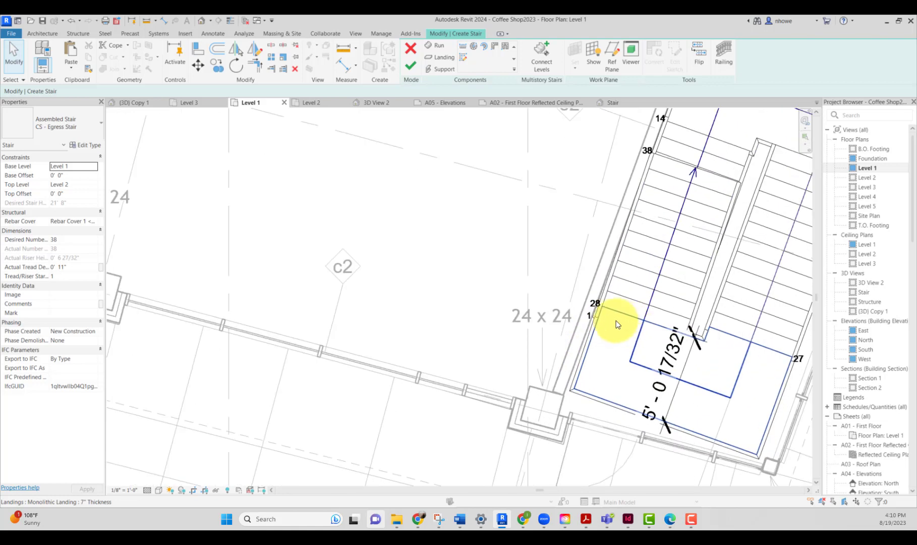
pyautogui.scroll(-2, 632, 333)
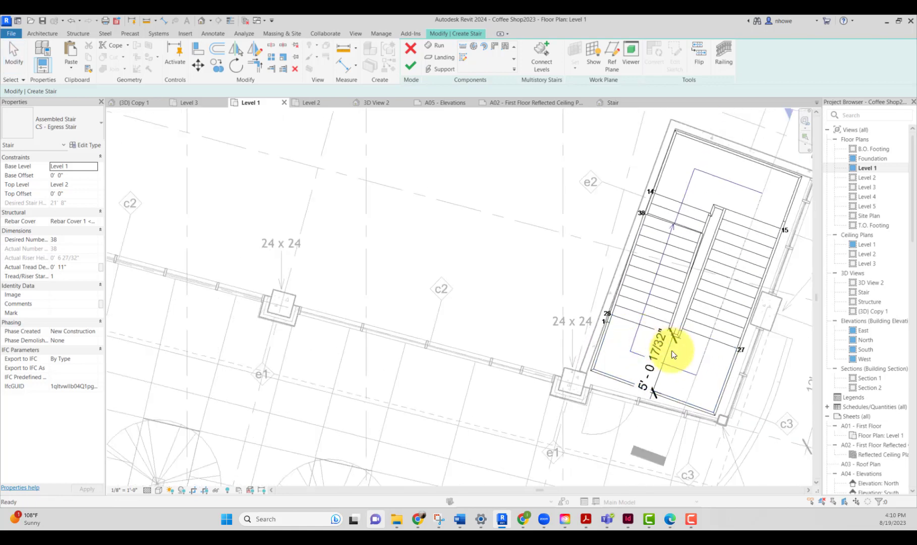
pyautogui.click(654, 360)
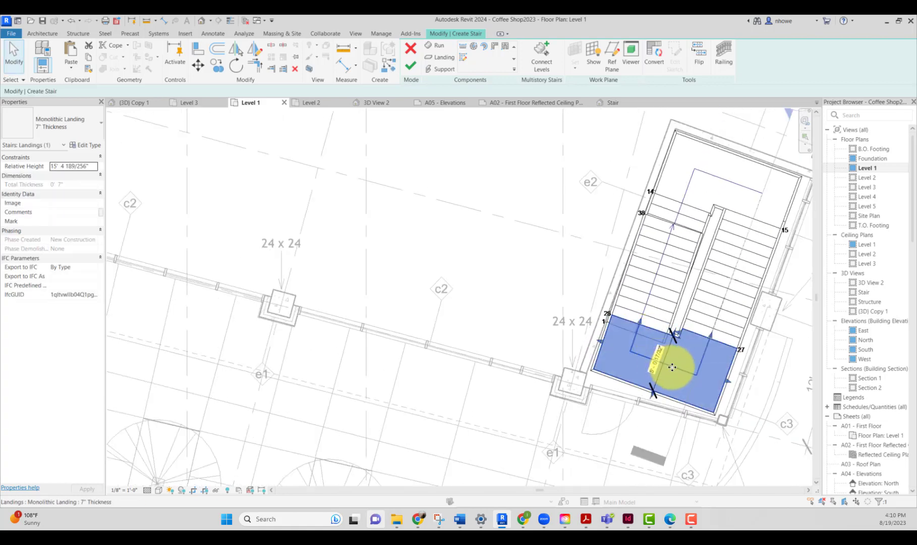
pyautogui.scroll(-2, 676, 378)
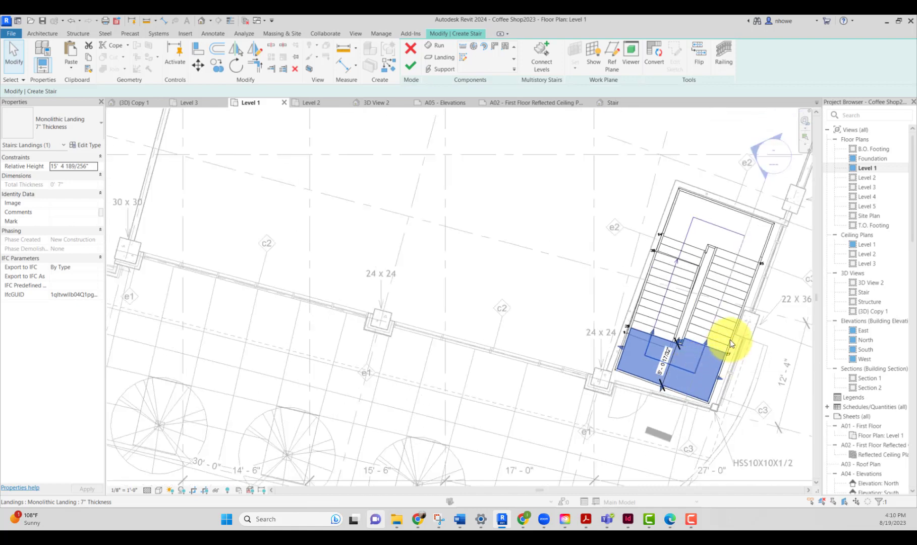
pyautogui.click(731, 272)
# - Try to adjust the far landing's inner edge where its stringer meets the first run at the gap
pyautogui.scroll(1, 723, 251)
pyautogui.scroll(2, 722, 251)
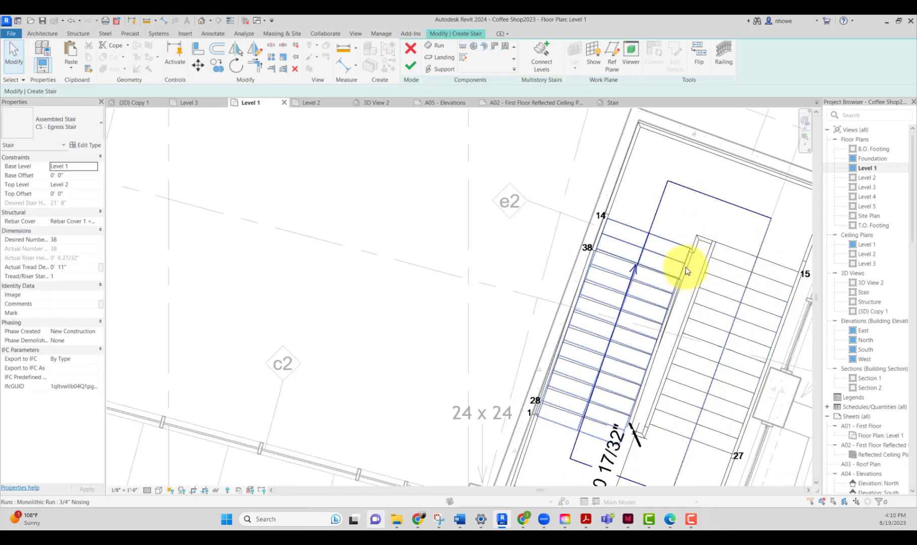
pyautogui.scroll(2, 690, 267)
pyautogui.click(690, 266)
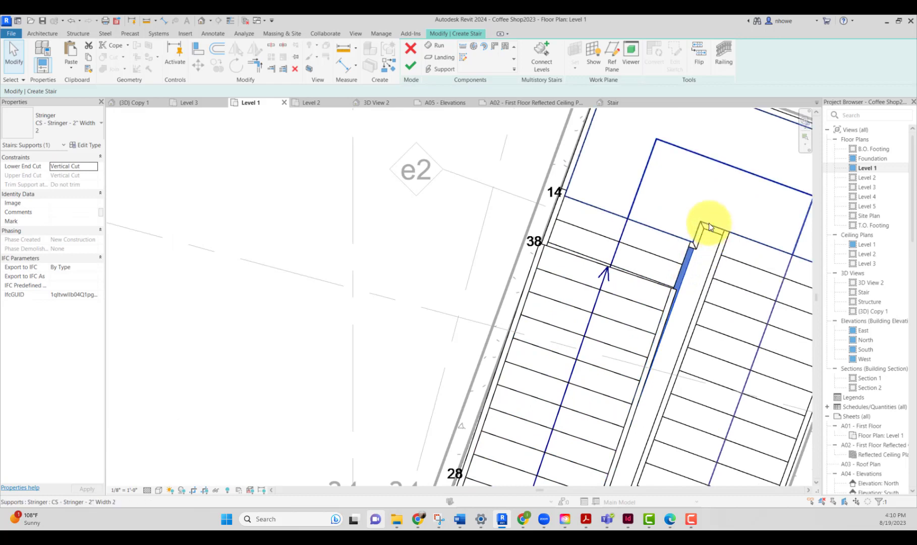
pyautogui.scroll(1, 707, 225)
pyautogui.click(693, 245)
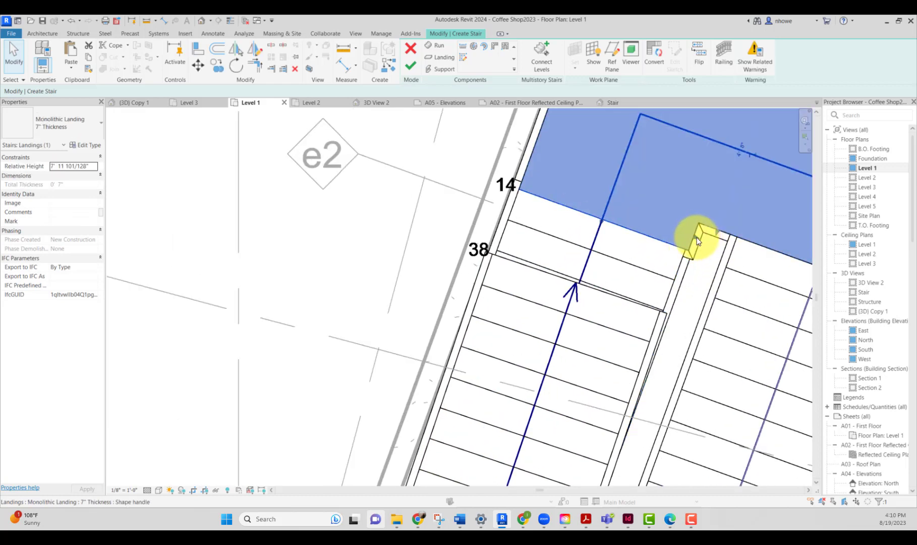
pyautogui.moveTo(701, 239); pyautogui.dragTo(694, 236)
pyautogui.click(698, 253)
pyautogui.scroll(-4, 696, 251)
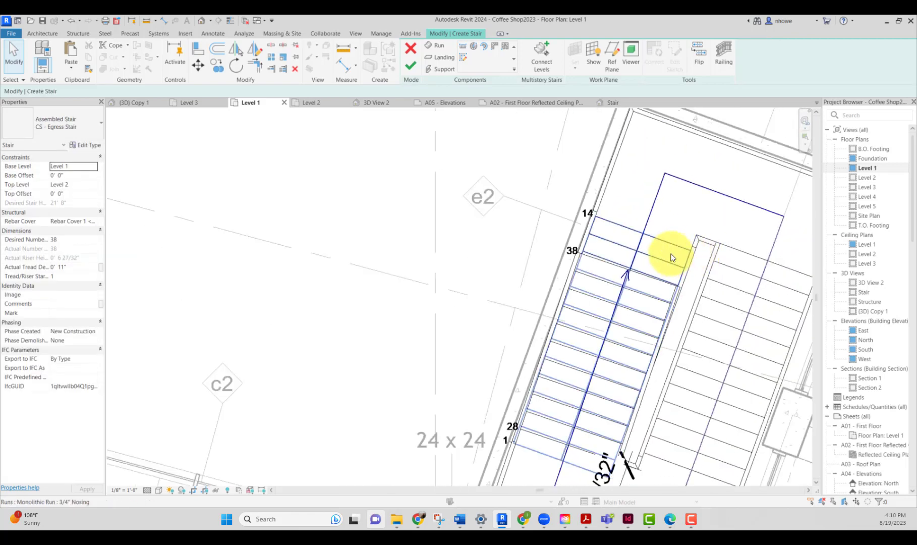
# - Try to nudge the final run's upper end slightly toward the far landing and dismiss the landing depth warning
pyautogui.click(671, 257)
pyautogui.scroll(-2, 671, 253)
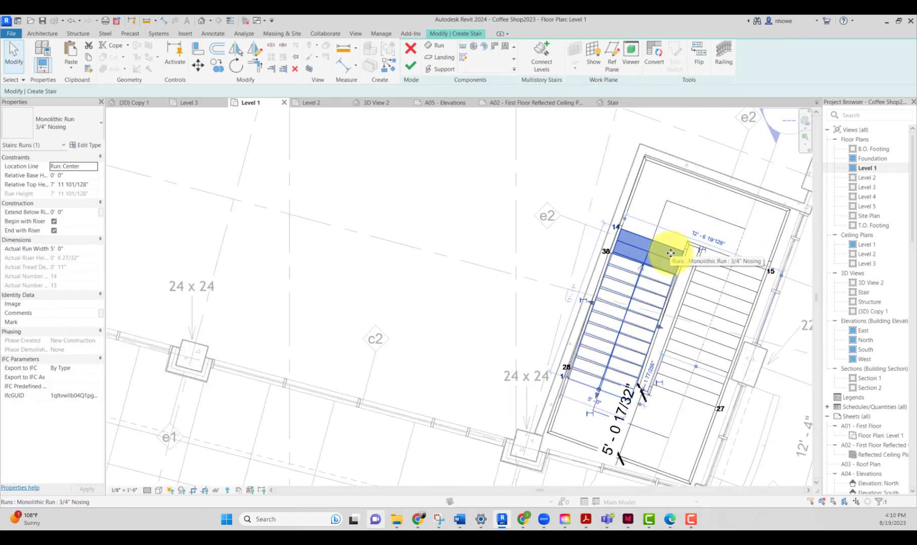
pyautogui.click(675, 239)
pyautogui.click(664, 253)
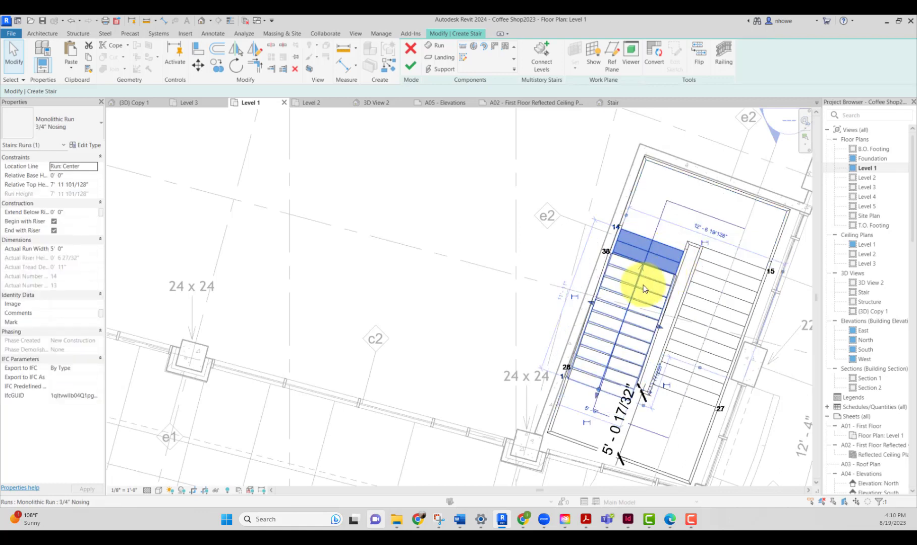
pyautogui.scroll(2, 606, 254)
pyautogui.click(623, 264)
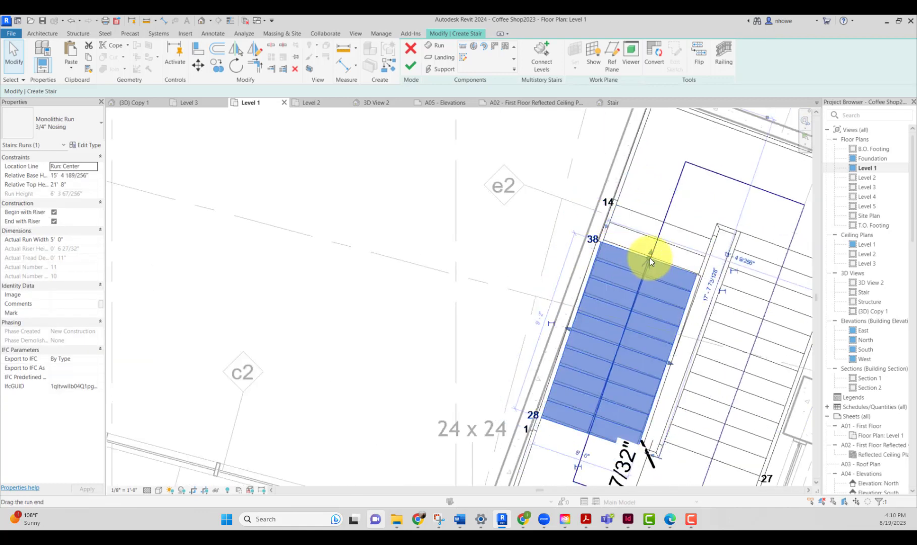
pyautogui.moveTo(650, 259); pyautogui.dragTo(652, 257)
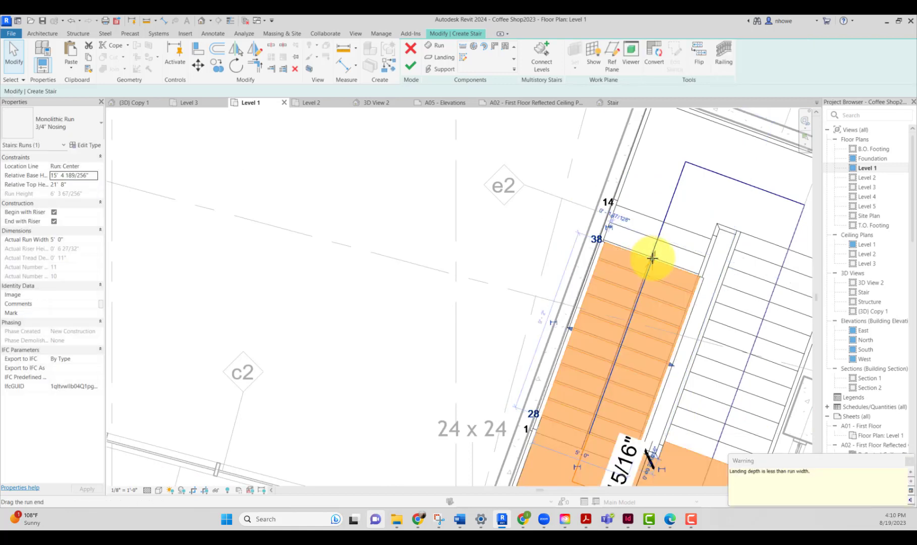
pyautogui.click(910, 464)
pyautogui.scroll(-3, 711, 357)
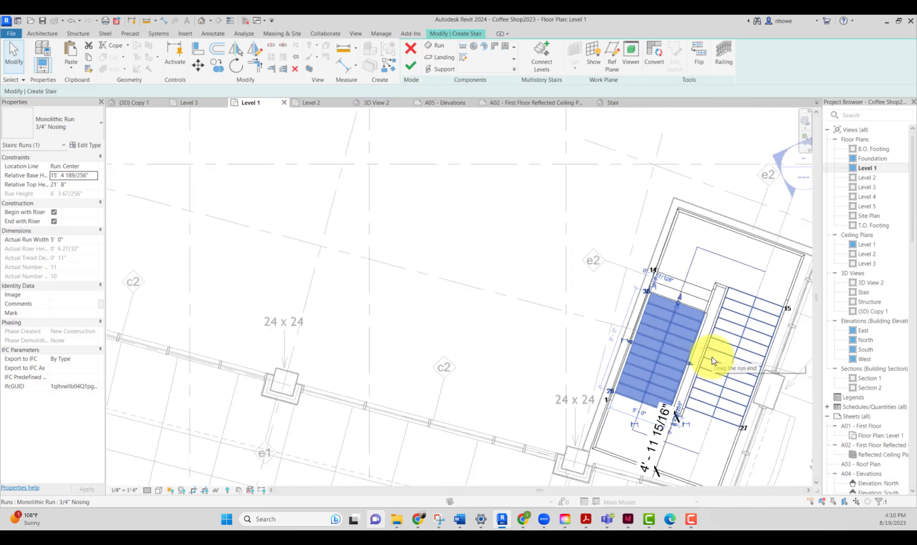
# - Try to move the entrance landing's inner edge at the gap back toward the runs
pyautogui.click(666, 426)
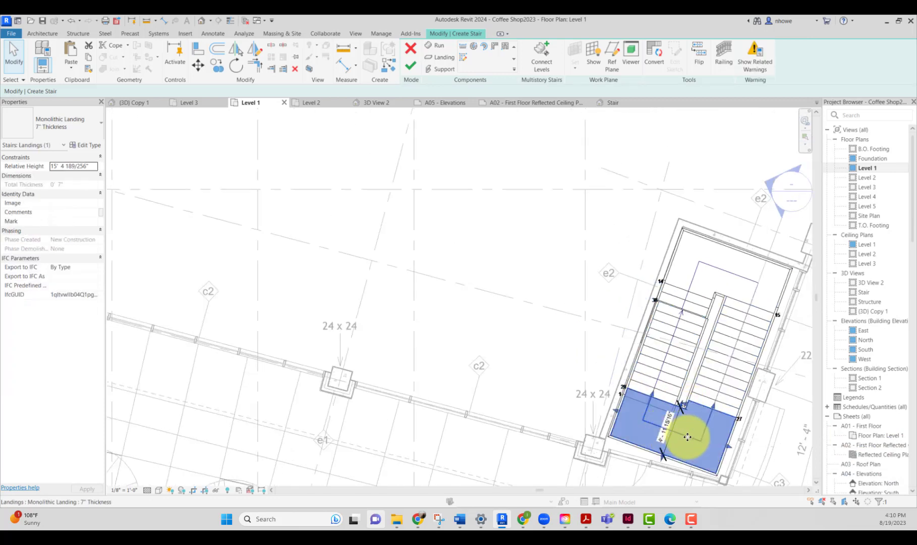
pyautogui.scroll(2, 686, 430)
pyautogui.scroll(2, 683, 408)
pyautogui.moveTo(670, 365); pyautogui.dragTo(676, 351)
pyautogui.scroll(1, 672, 365)
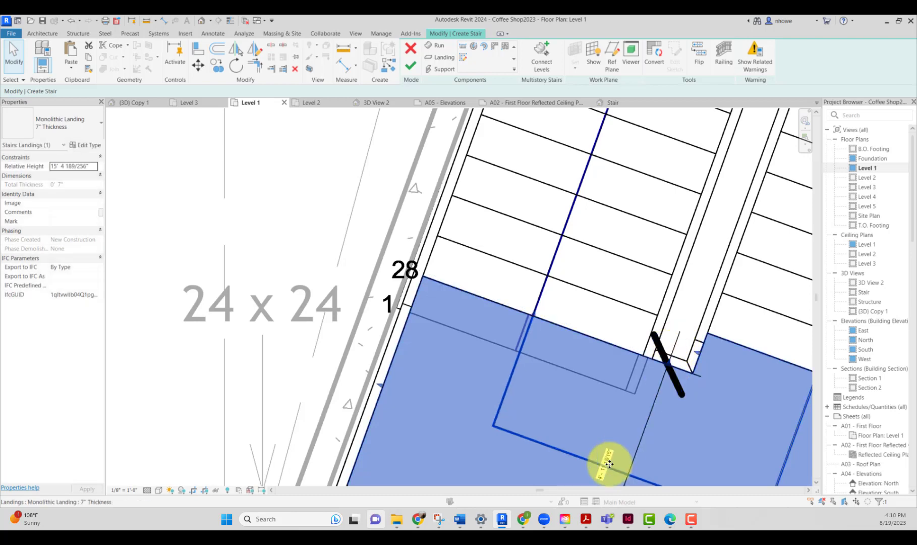
pyautogui.scroll(-2, 610, 452)
pyautogui.click(610, 452)
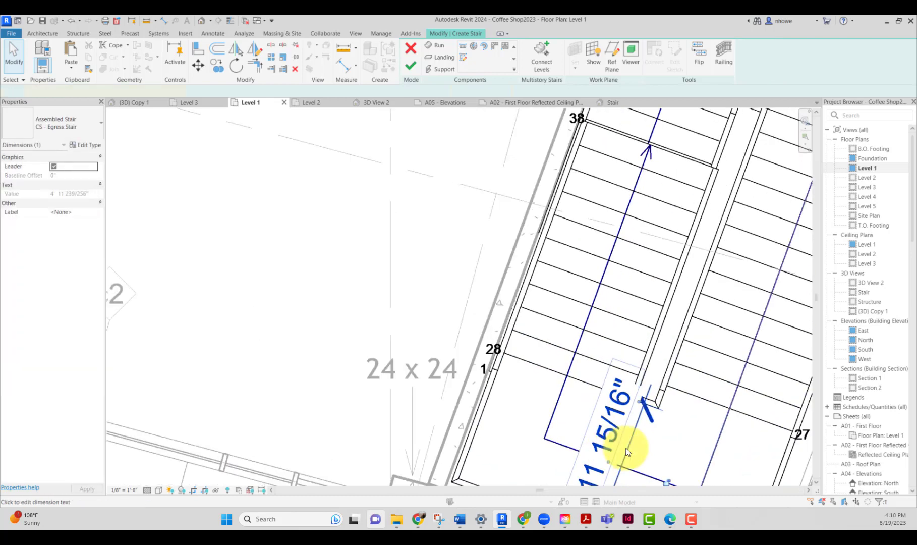
pyautogui.scroll(-5, 629, 447)
pyautogui.moveTo(636, 452); pyautogui.dragTo(585, 393, button='middle')
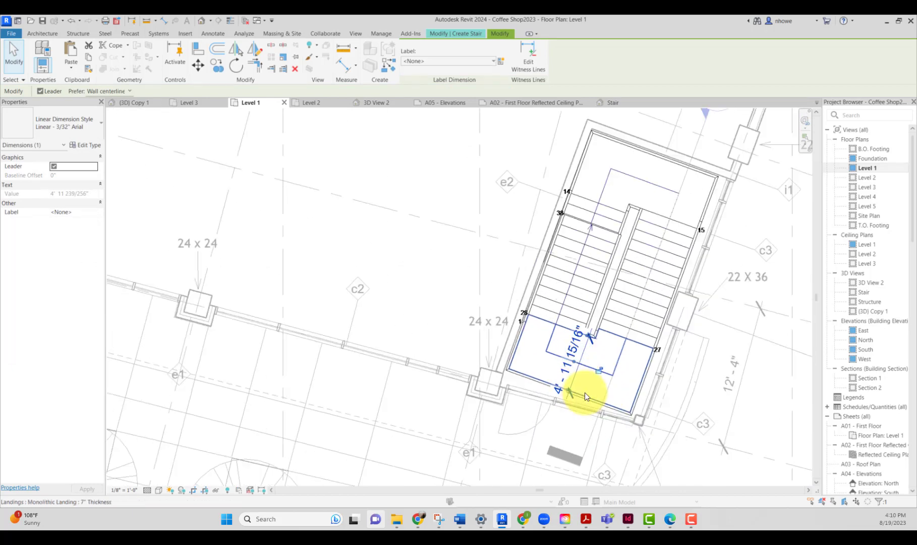
pyautogui.scroll(2, 585, 392)
pyautogui.click(564, 371)
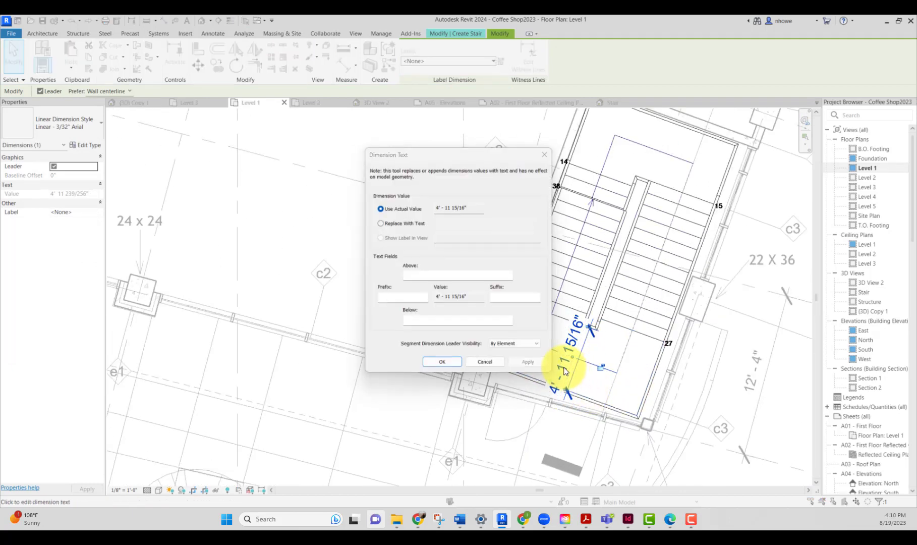
pyautogui.click(491, 360)
pyautogui.press('Escape')
# - Shift the final run's upper end slightly, giving an entrance landing depth of about 4' 11 15/16"
pyautogui.scroll(2, 606, 349)
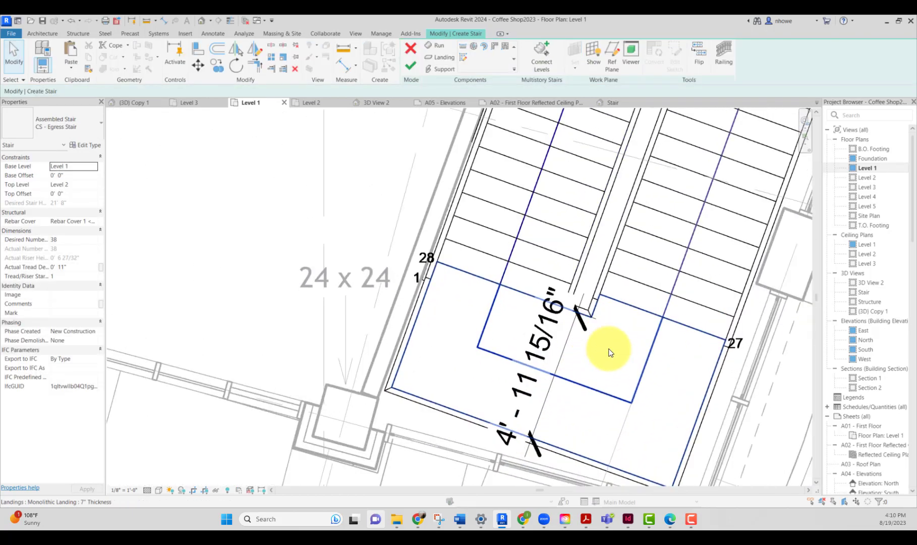
pyautogui.scroll(1, 605, 356)
pyautogui.scroll(-2, 648, 400)
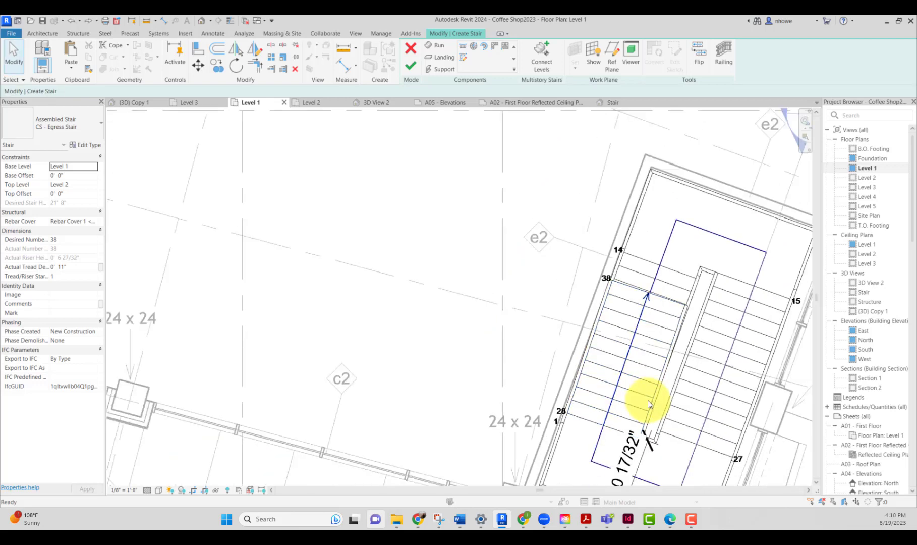
pyautogui.scroll(3, 649, 403)
pyautogui.scroll(-1, 649, 406)
pyautogui.scroll(-2, 650, 406)
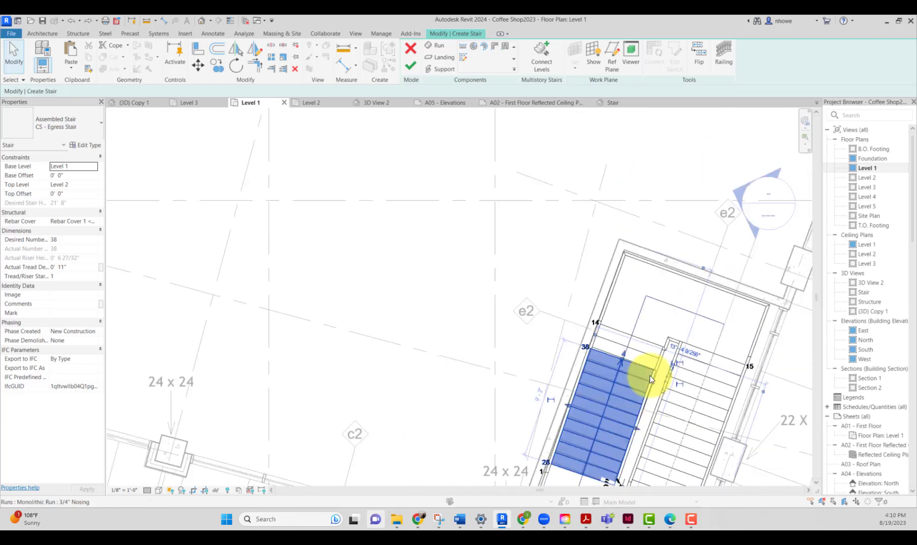
pyautogui.click(648, 375)
pyautogui.moveTo(622, 359); pyautogui.dragTo(629, 364)
pyautogui.scroll(-2, 632, 370)
pyautogui.scroll(-2, 633, 370)
pyautogui.scroll(6, 635, 428)
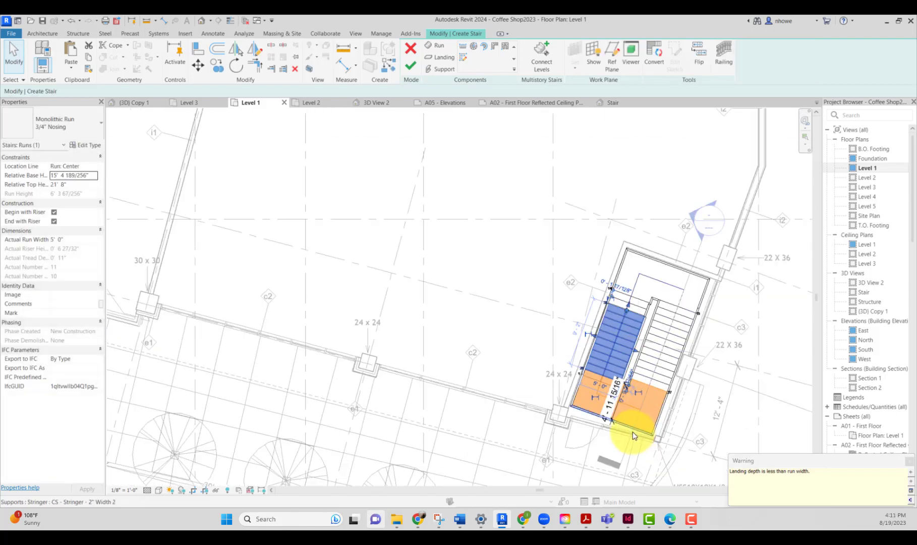
# - Examine where the entrance landing meets the final run at the gap, selecting each component
pyautogui.click(661, 374)
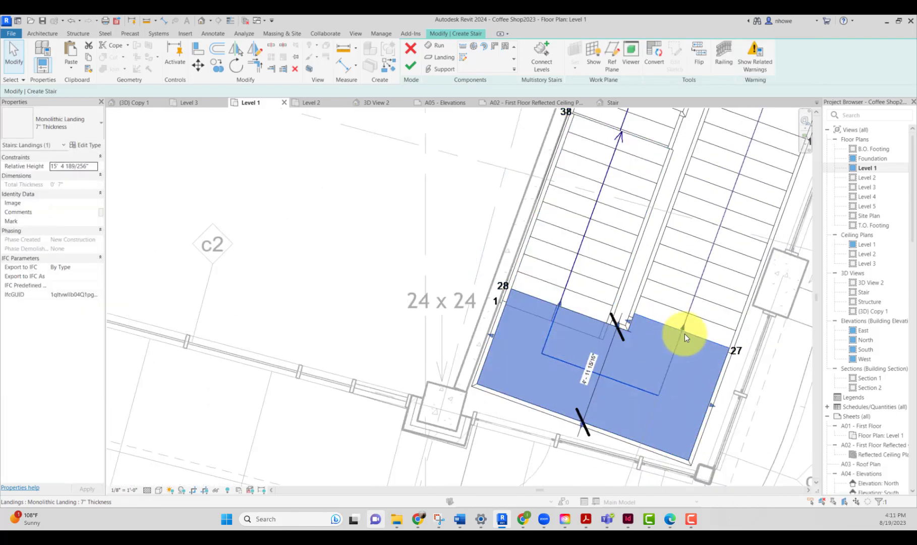
pyautogui.moveTo(683, 329); pyautogui.dragTo(624, 318)
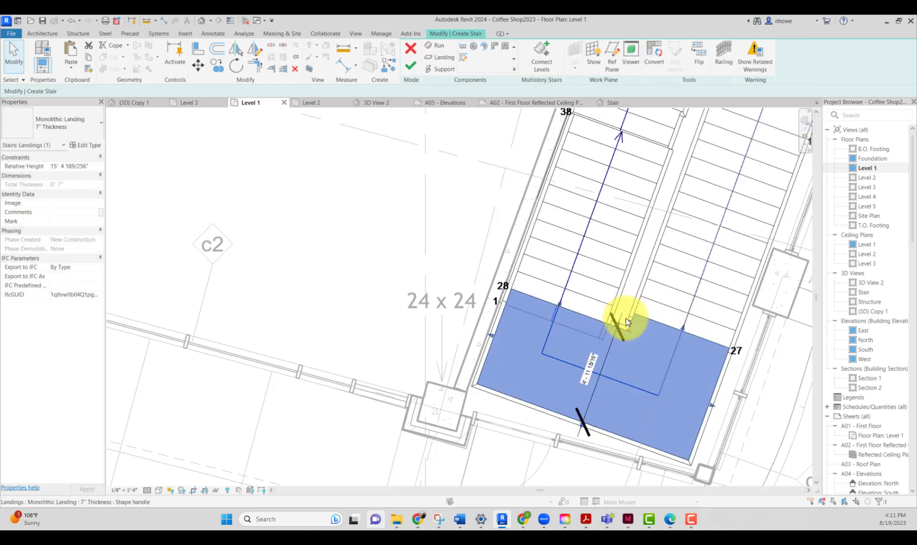
pyautogui.scroll(2, 624, 317)
pyautogui.click(542, 299)
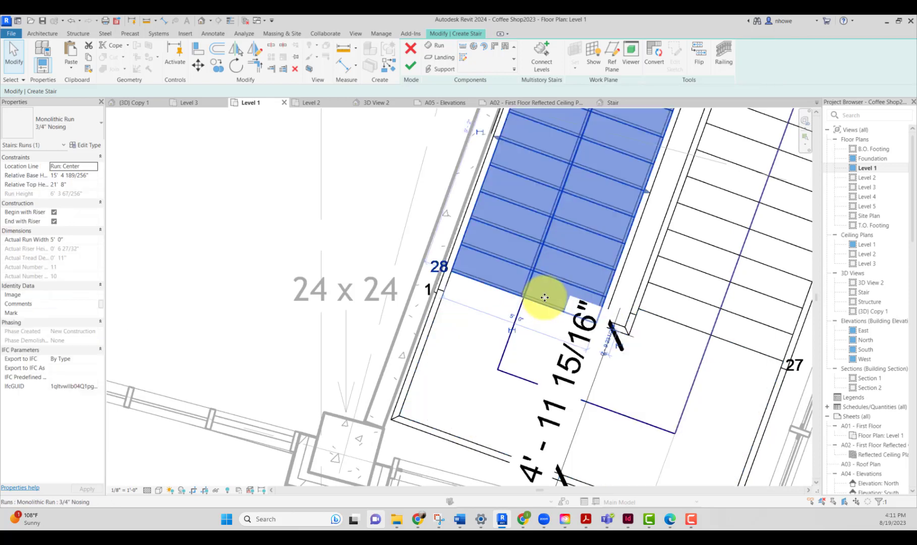
pyautogui.scroll(-3, 551, 288)
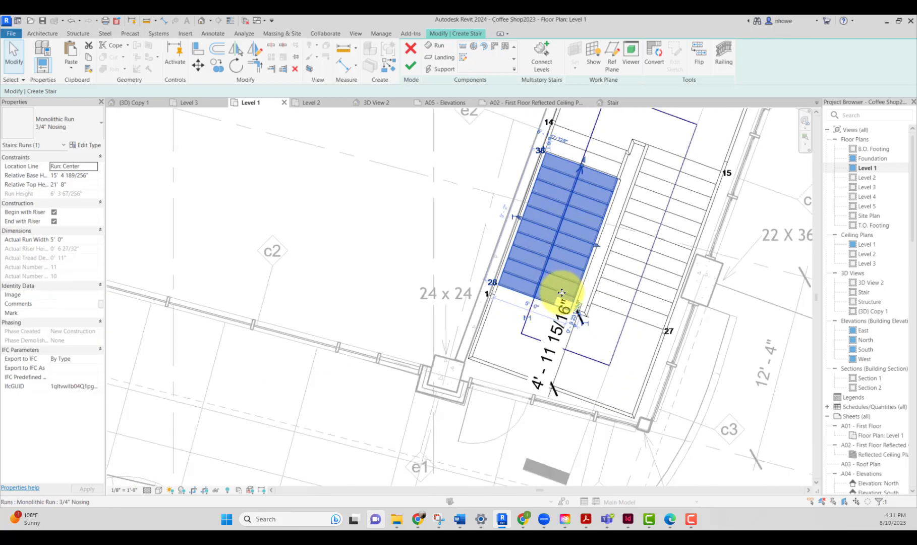
# - Move the entrance landing's outer edge toward the exterior wall, giving a landing depth of about 5' 2 13/16"
pyautogui.scroll(-1, 567, 292)
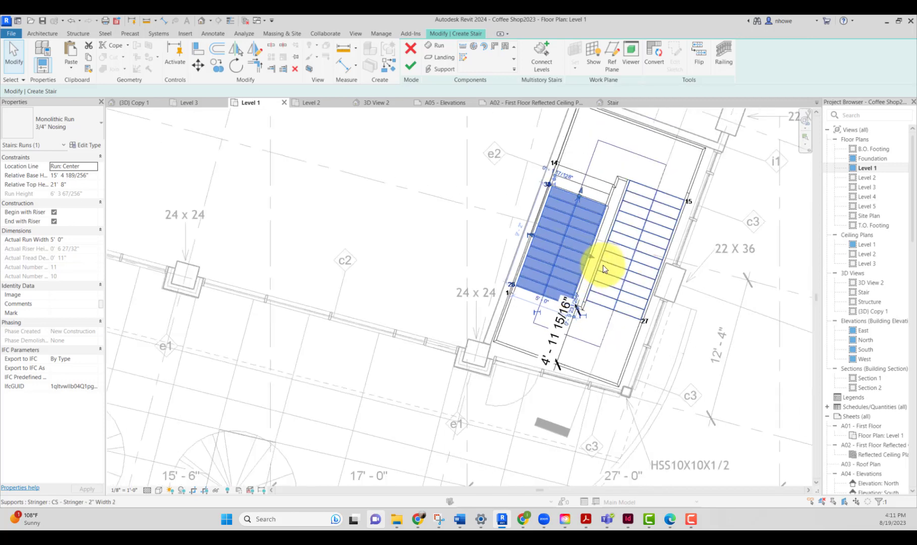
pyautogui.click(681, 160)
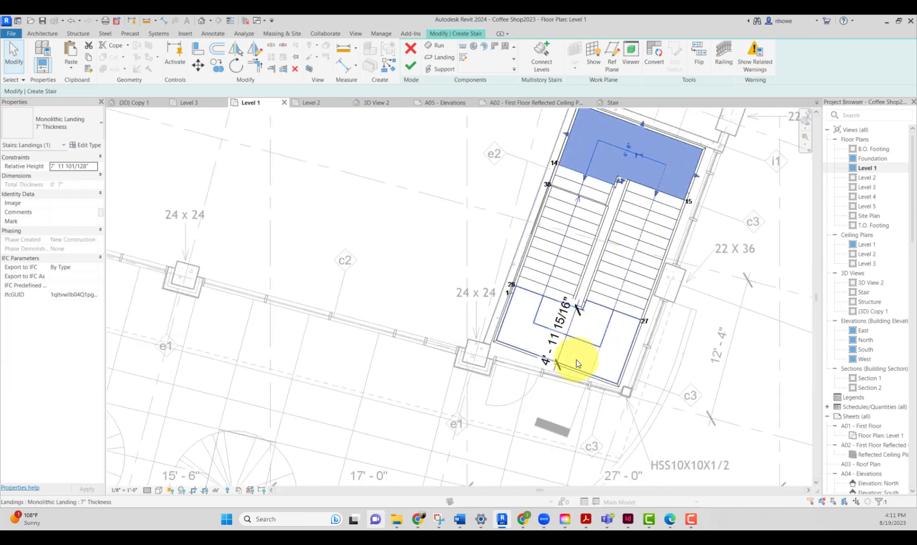
pyautogui.click(576, 359)
pyautogui.scroll(3, 576, 359)
pyautogui.moveTo(549, 367); pyautogui.dragTo(548, 369)
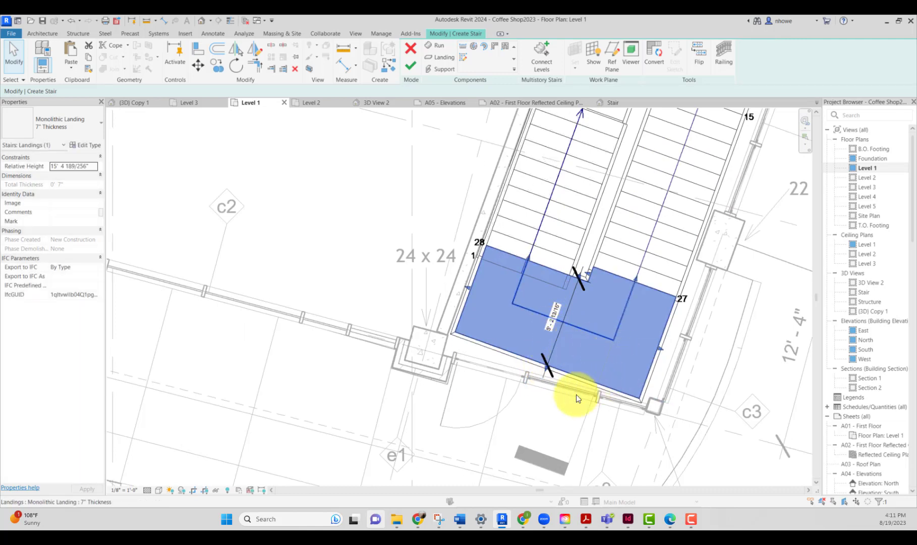
pyautogui.click(551, 415)
pyautogui.click(545, 345)
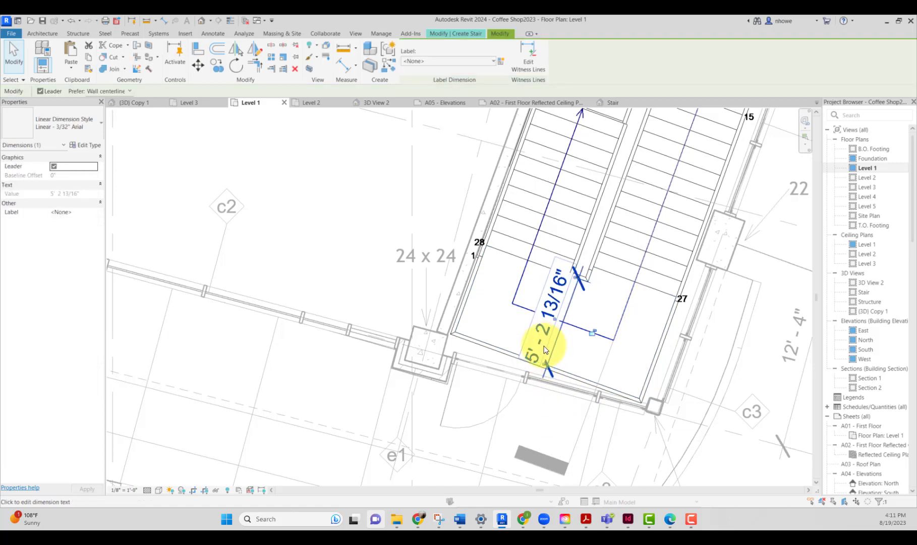
# - Pull the entrance landing's outer edge slightly toward the runs, giving a landing depth of about 5' 1 1/32"
pyautogui.click(559, 366)
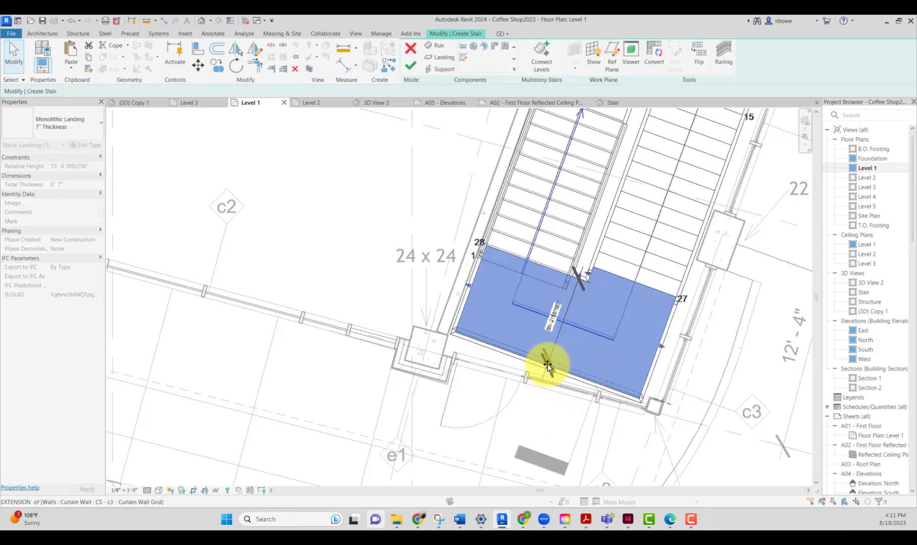
pyautogui.scroll(3, 547, 364)
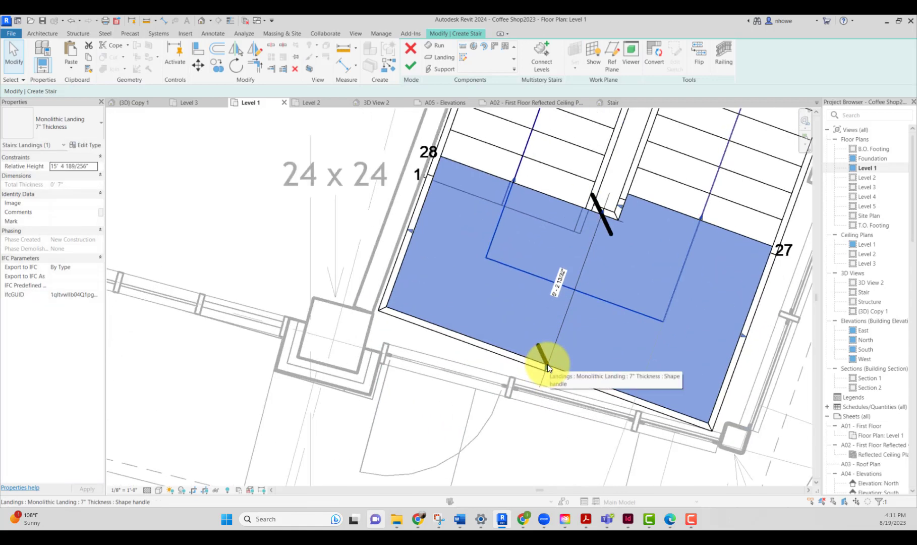
pyautogui.moveTo(545, 365); pyautogui.dragTo(547, 361)
pyautogui.scroll(-1, 548, 360)
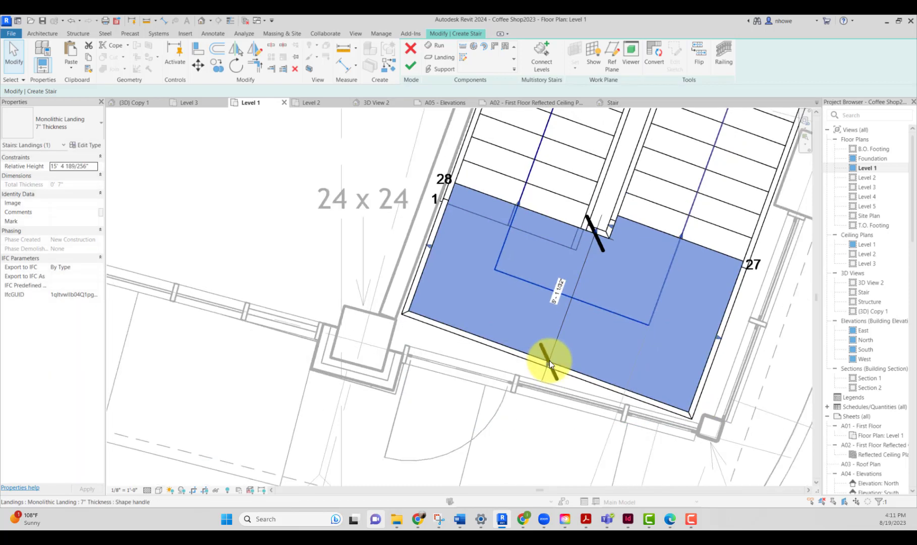
pyautogui.scroll(-3, 550, 360)
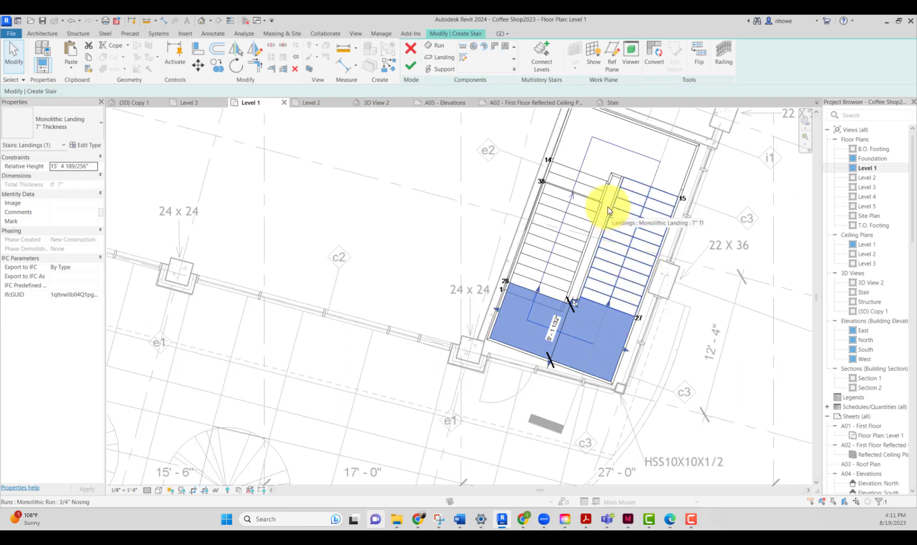
# - Try to move the far landing's inner edge slightly at the gap between the runs
pyautogui.click(591, 199)
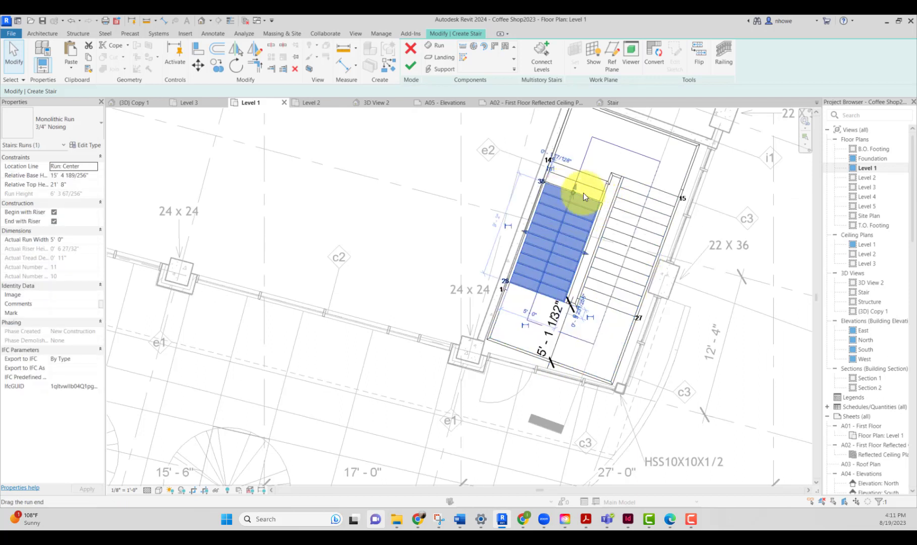
pyautogui.scroll(4, 605, 182)
pyautogui.click(630, 171)
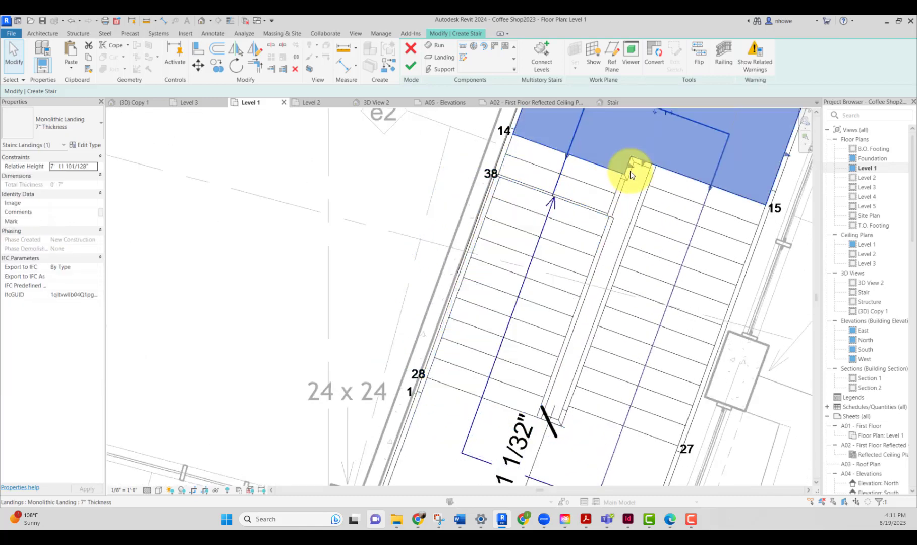
pyautogui.moveTo(630, 164); pyautogui.dragTo(630, 166)
pyautogui.click(635, 179)
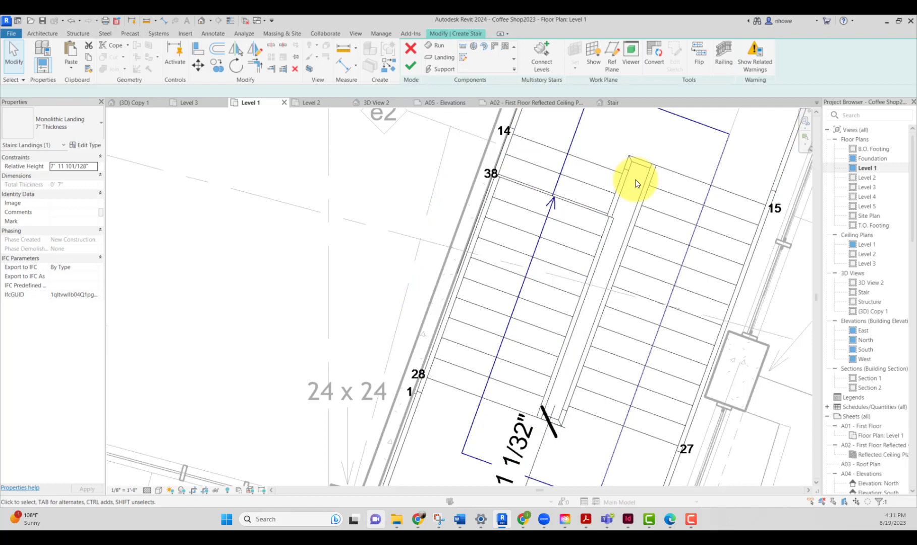
# - Try to nudge the upper end of the final run, at riser 38, very slightly along its path
pyautogui.click(608, 220)
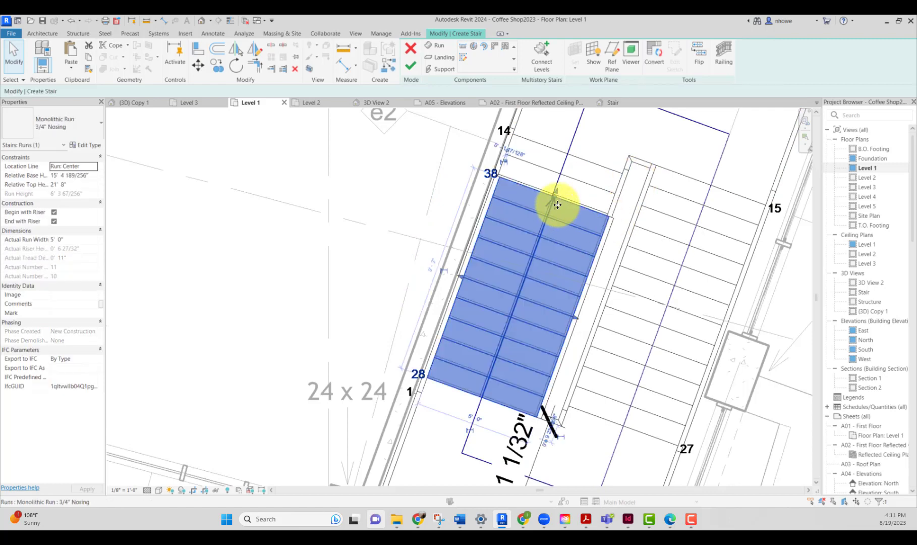
pyautogui.scroll(-2, 557, 204)
pyautogui.scroll(3, 555, 202)
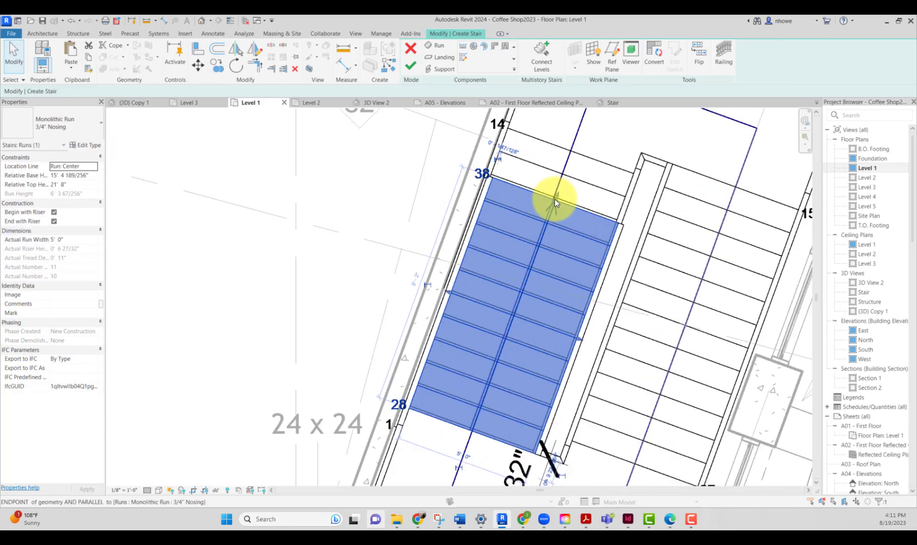
pyautogui.moveTo(555, 198); pyautogui.dragTo(553, 200)
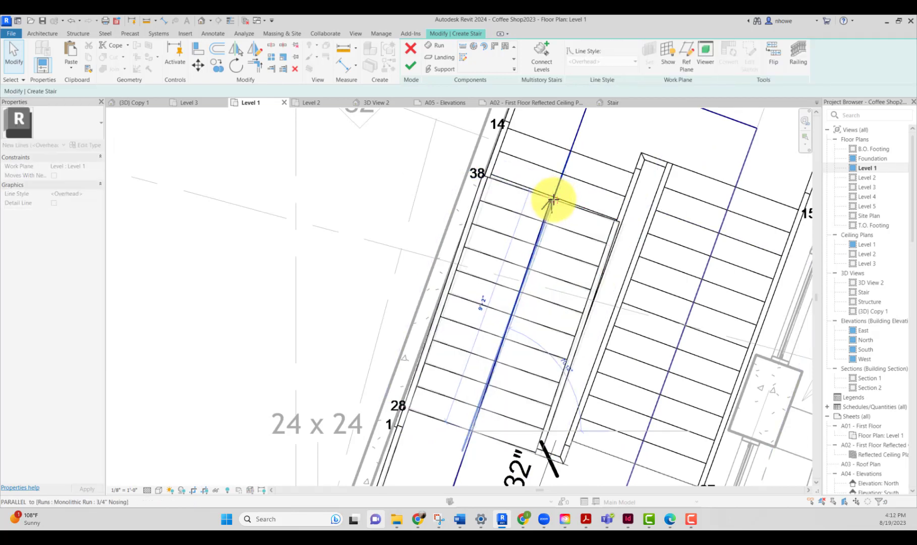
pyautogui.click(554, 199)
pyautogui.scroll(-3, 511, 232)
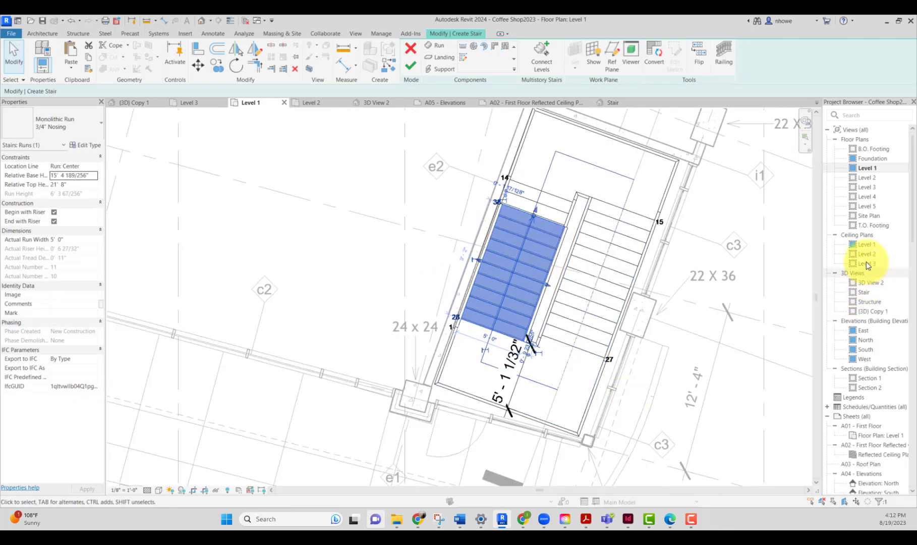
# - Check the stair in the (3D) Copy 1 and Stair 3D views, and finish the stair edit
pyautogui.click(862, 312)
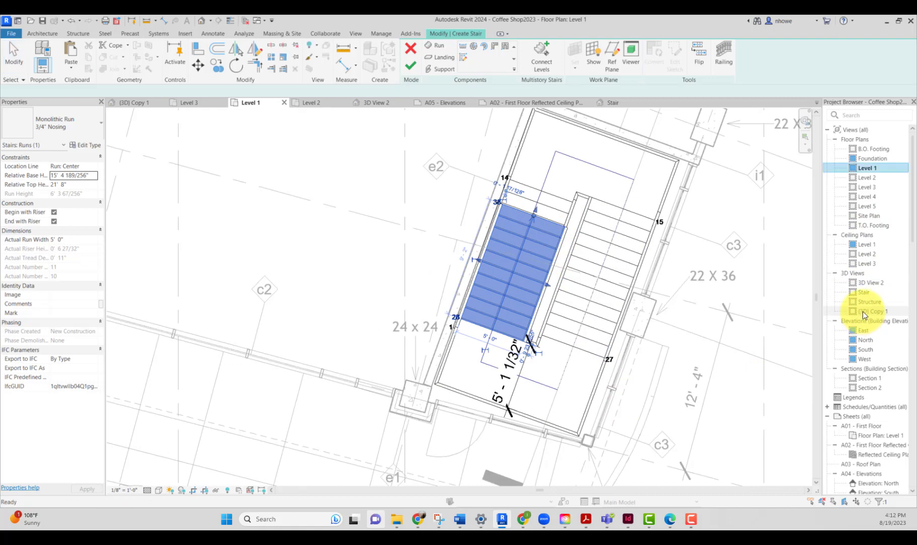
pyautogui.doubleClick(863, 313)
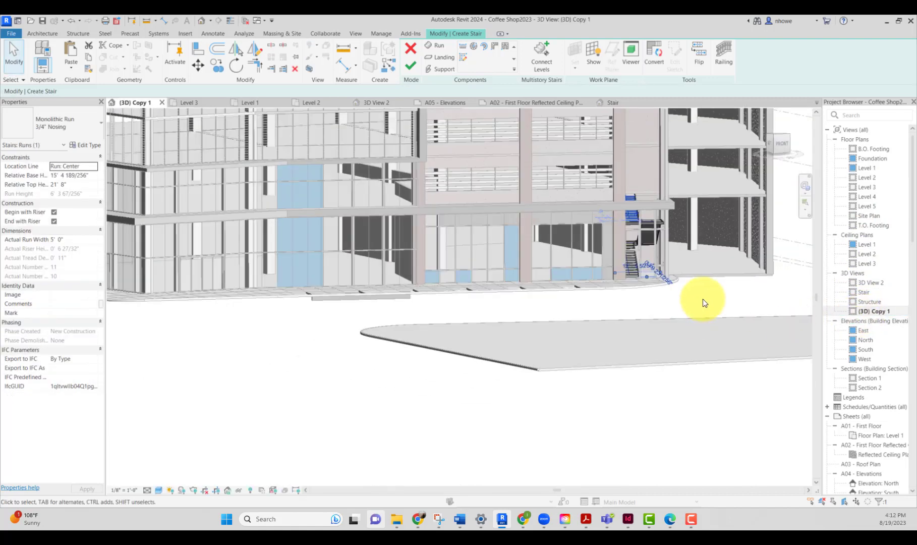
pyautogui.keyDown('shift'); pyautogui.moveTo(704, 302); pyautogui.dragTo(659, 343, button='middle'); pyautogui.keyUp('shift')
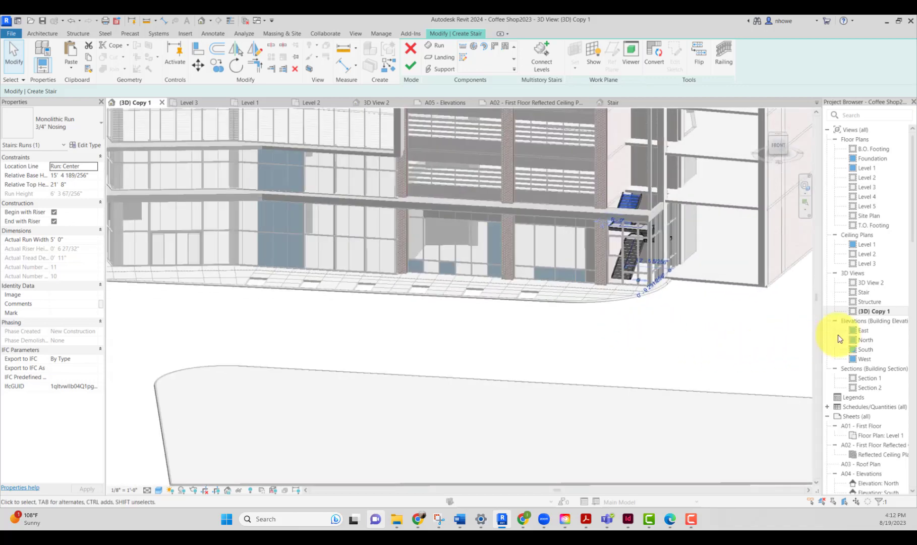
pyautogui.doubleClick(867, 292)
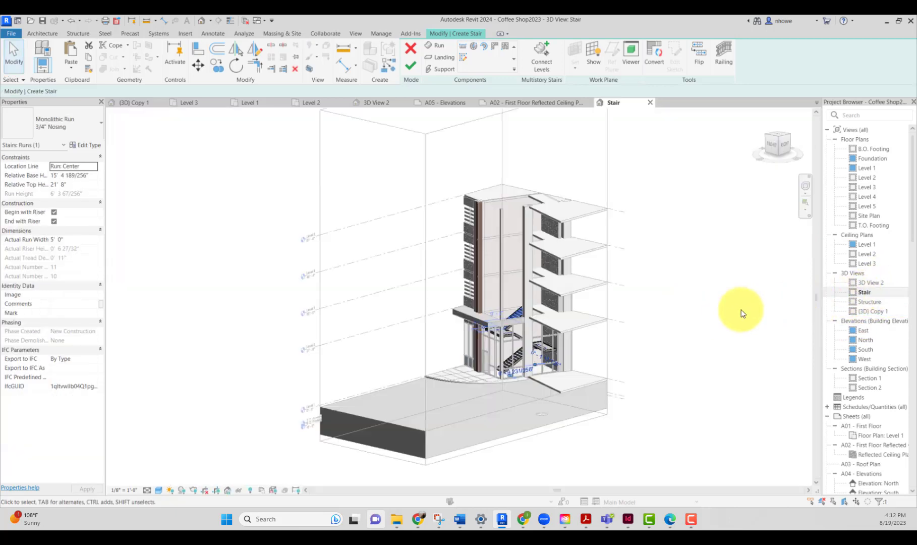
pyautogui.scroll(-2, 742, 310)
pyautogui.moveTo(715, 315); pyautogui.dragTo(732, 353, button='middle')
pyautogui.click(651, 239)
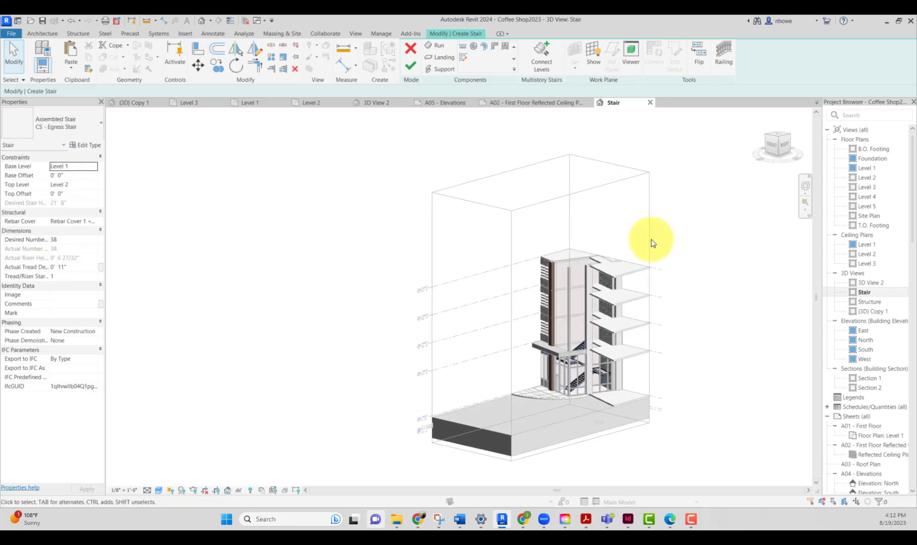
pyautogui.click(410, 64)
# - Turn off the section box in the Stair 3D view so the whole building is displayed
pyautogui.click(624, 184)
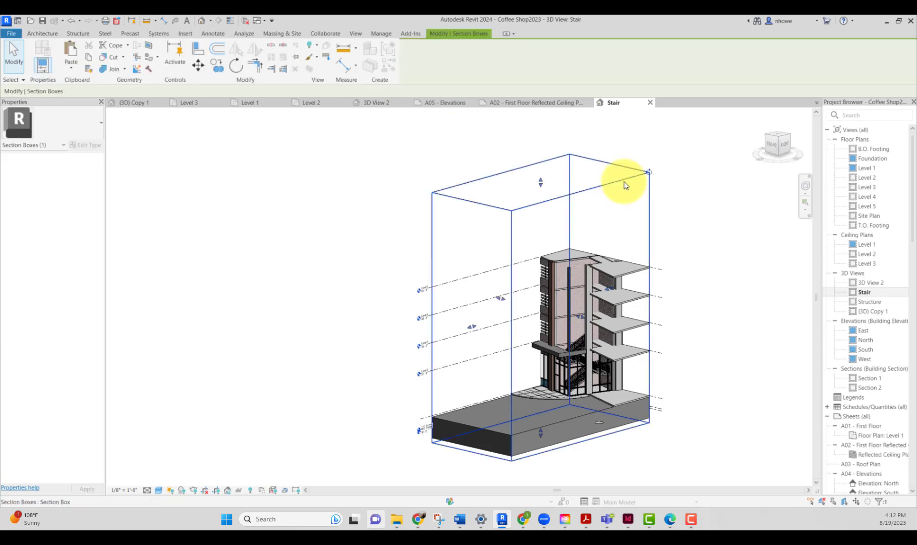
pyautogui.click(451, 229)
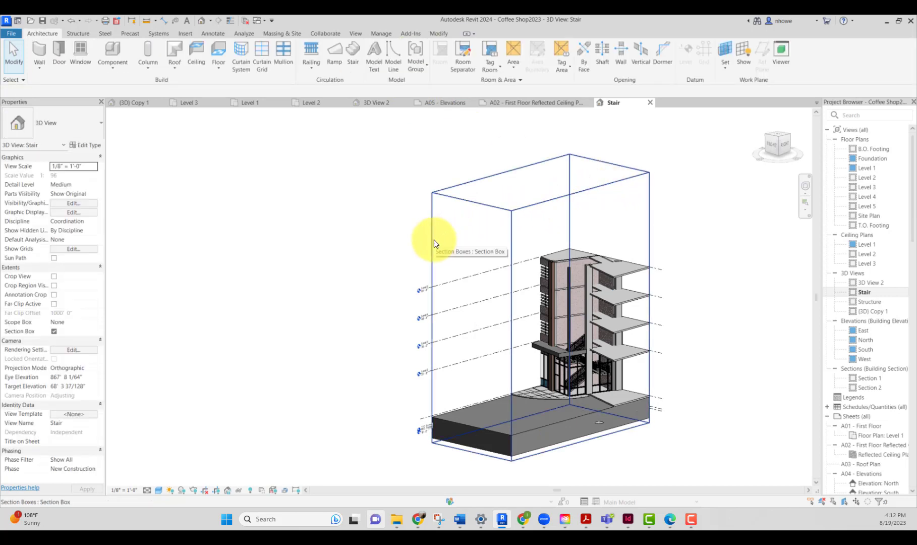
pyautogui.click(434, 240)
pyautogui.click(379, 223)
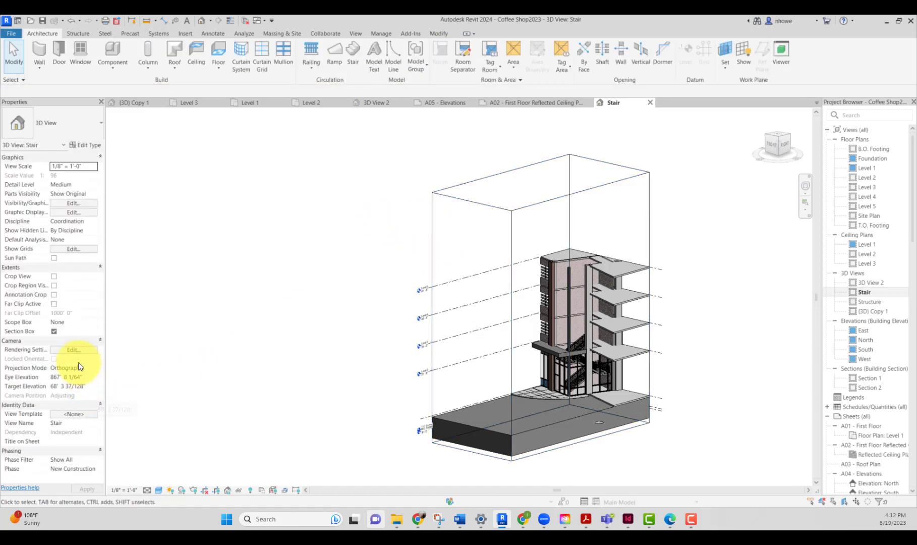
pyautogui.click(54, 331)
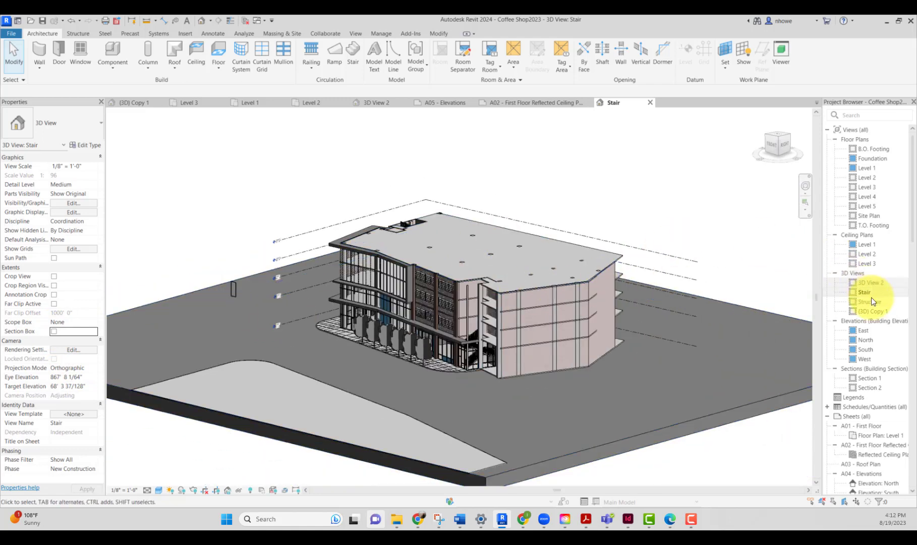
pyautogui.rightClick(872, 311)
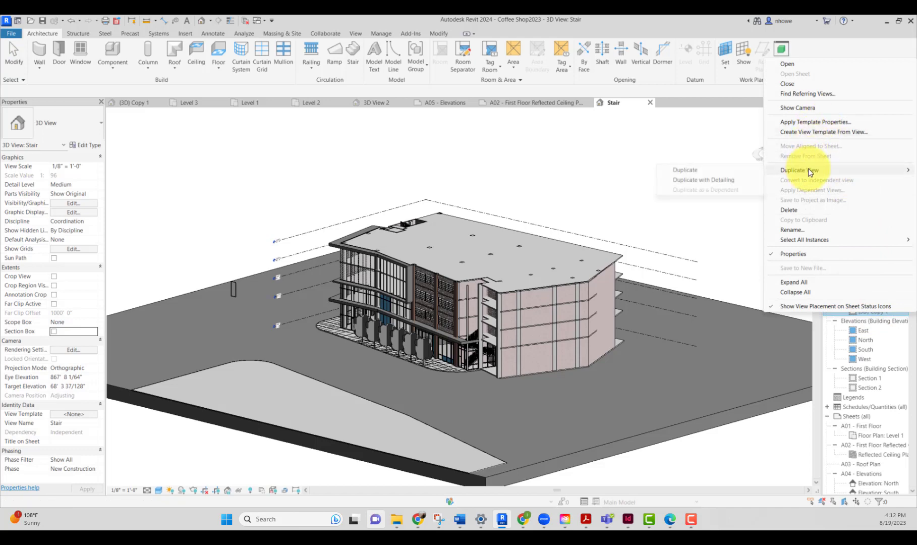
pyautogui.click(709, 217)
pyautogui.click(866, 293)
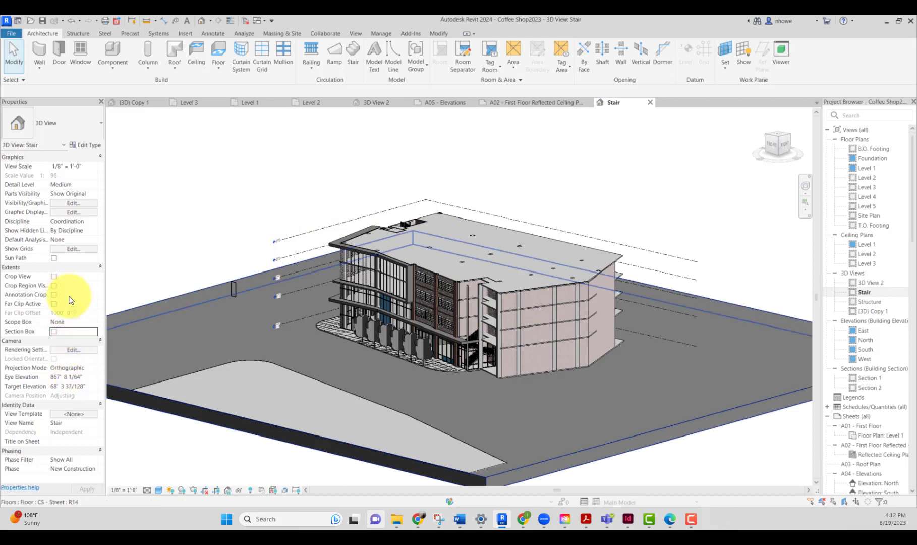
# - Turn the Stair view's section box back on and pull one side in to crop the long glazed facade beside the corner stairwell
pyautogui.click(54, 331)
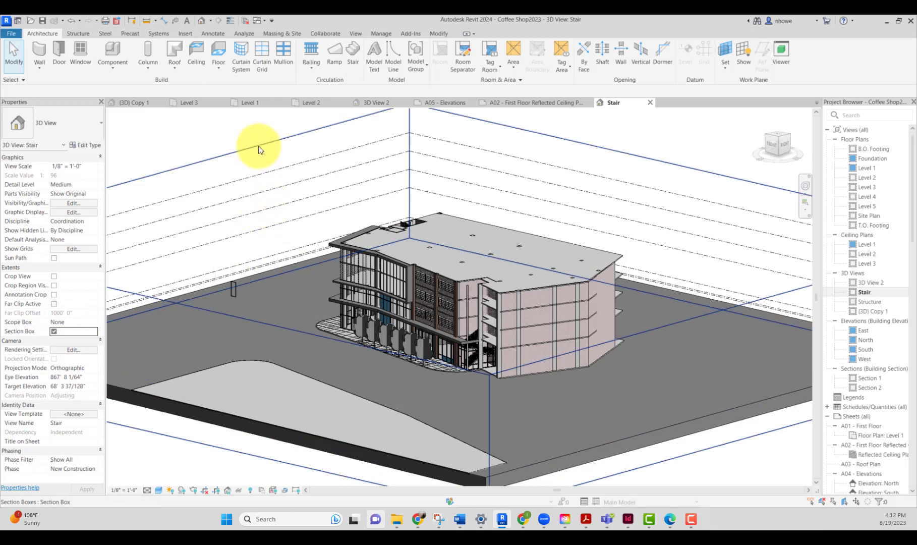
pyautogui.click(259, 150)
pyautogui.scroll(-5, 291, 162)
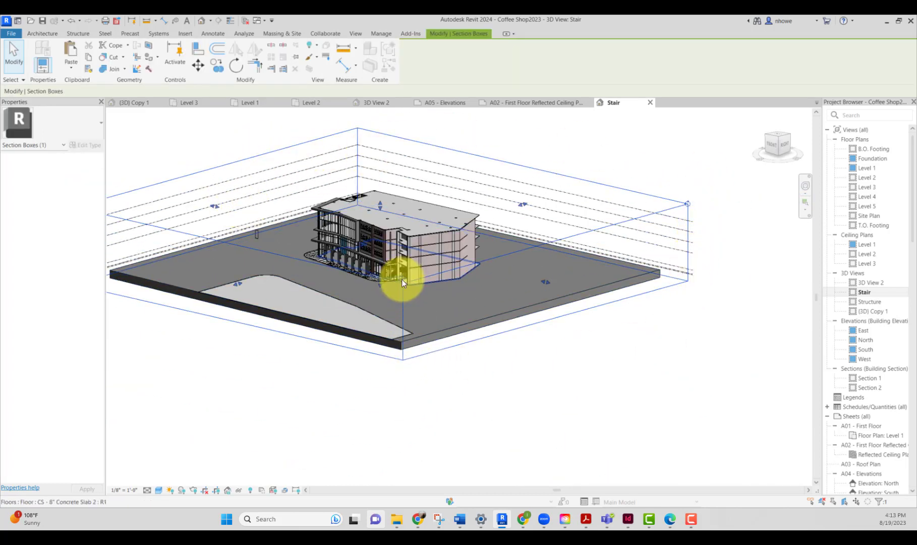
pyautogui.moveTo(216, 206); pyautogui.dragTo(363, 254)
pyautogui.moveTo(374, 256); pyautogui.dragTo(374, 257)
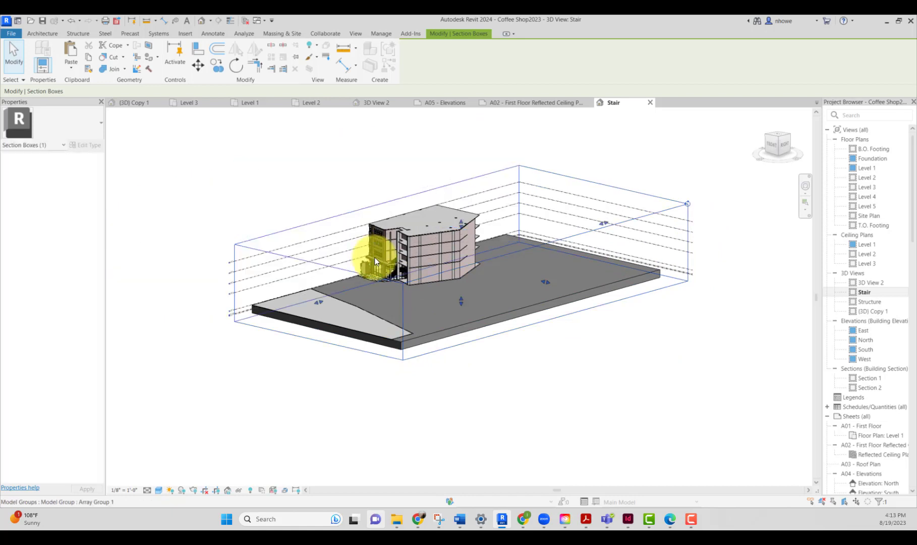
pyautogui.scroll(3, 350, 270)
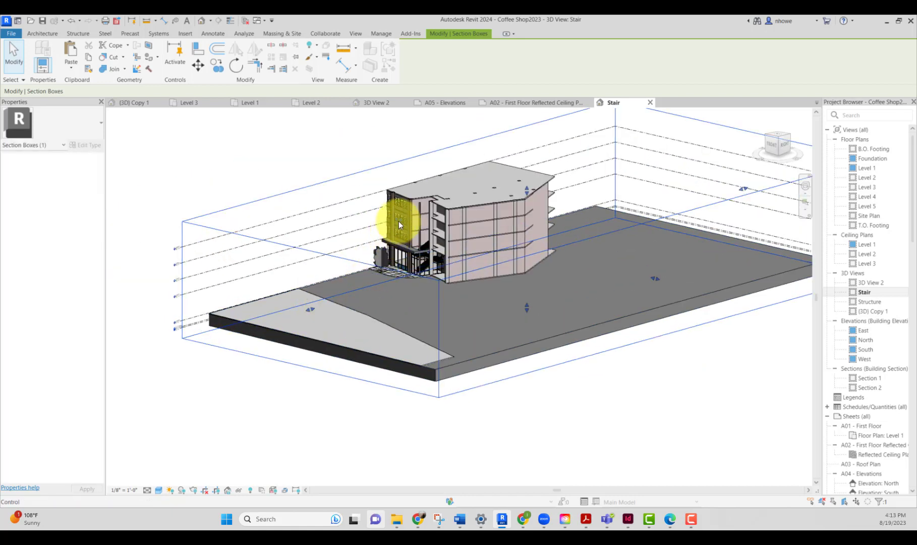
pyautogui.moveTo(399, 221); pyautogui.dragTo(410, 229)
# - Pull the section box's three remaining vertical sides in closely around the corner stairwell
pyautogui.moveTo(322, 312); pyautogui.dragTo(529, 218)
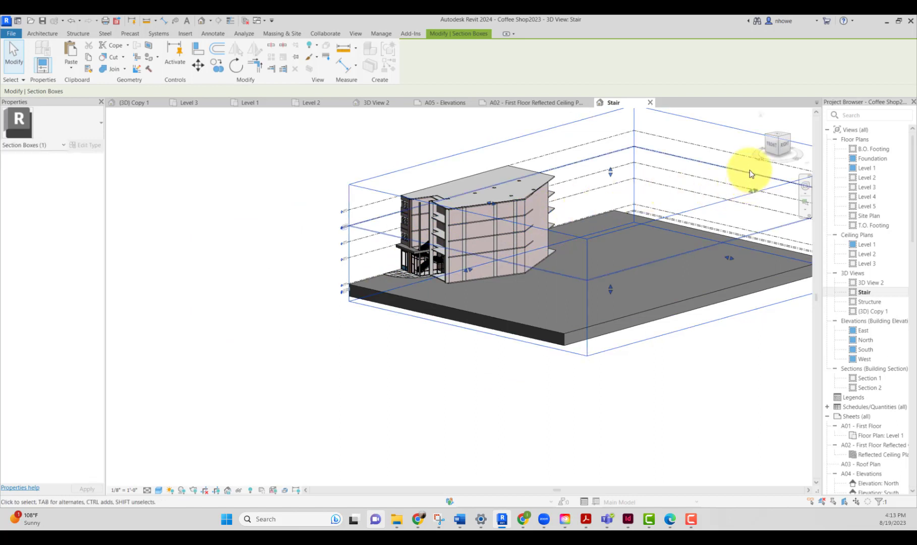
pyautogui.moveTo(755, 190); pyautogui.dragTo(540, 247)
pyautogui.moveTo(624, 287); pyautogui.dragTo(434, 240)
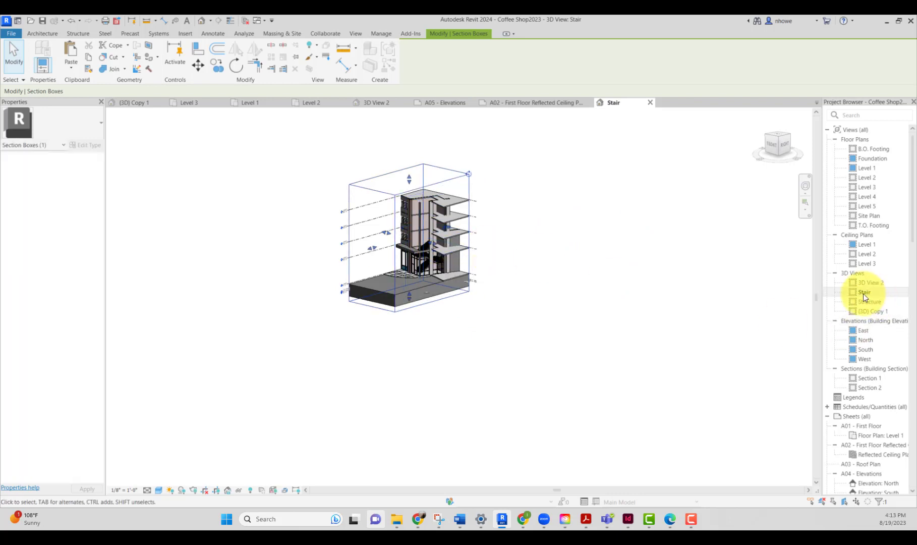
# - Examine the stair inside the cropped corner stairwell up close and select its inner pipe guardrail
pyautogui.click(532, 284)
pyautogui.scroll(5, 408, 203)
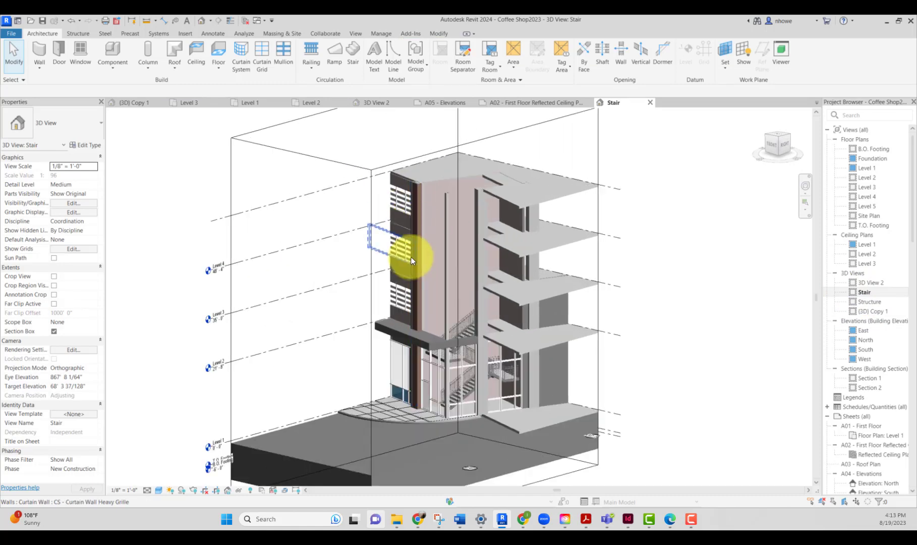
pyautogui.keyDown('shift'); pyautogui.moveTo(409, 281); pyautogui.dragTo(448, 331, button='middle'); pyautogui.keyUp('shift')
pyautogui.scroll(5, 450, 298)
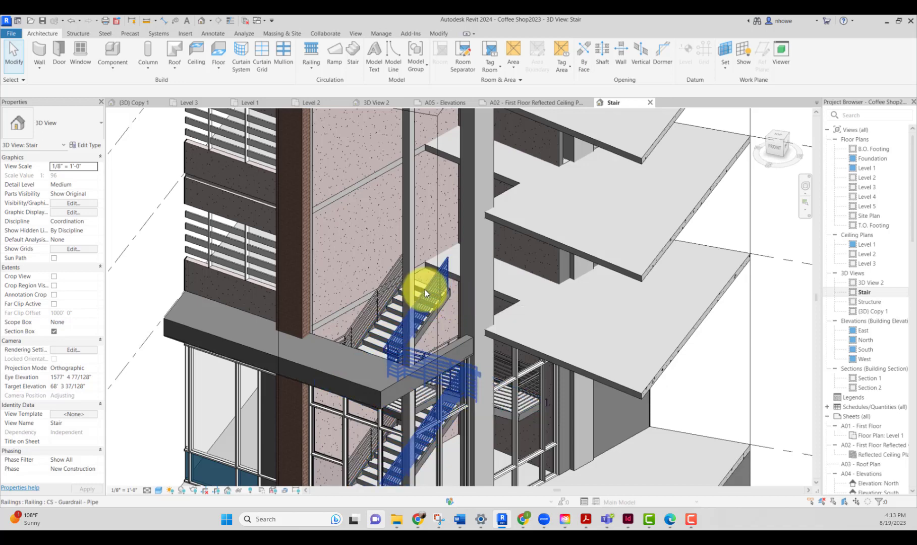
pyautogui.click(429, 289)
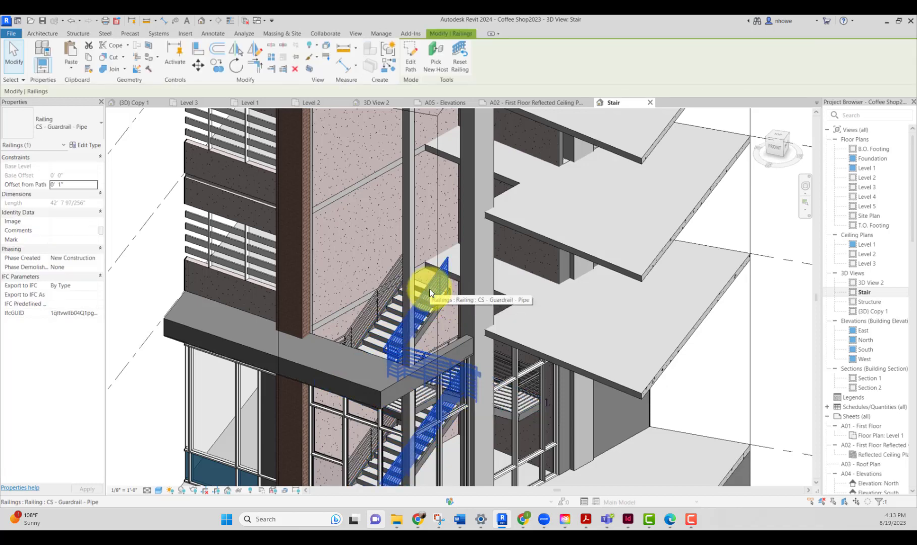
pyautogui.keyDown('shift'); pyautogui.moveTo(442, 304); pyautogui.dragTo(390, 335, button='middle'); pyautogui.keyUp('shift')
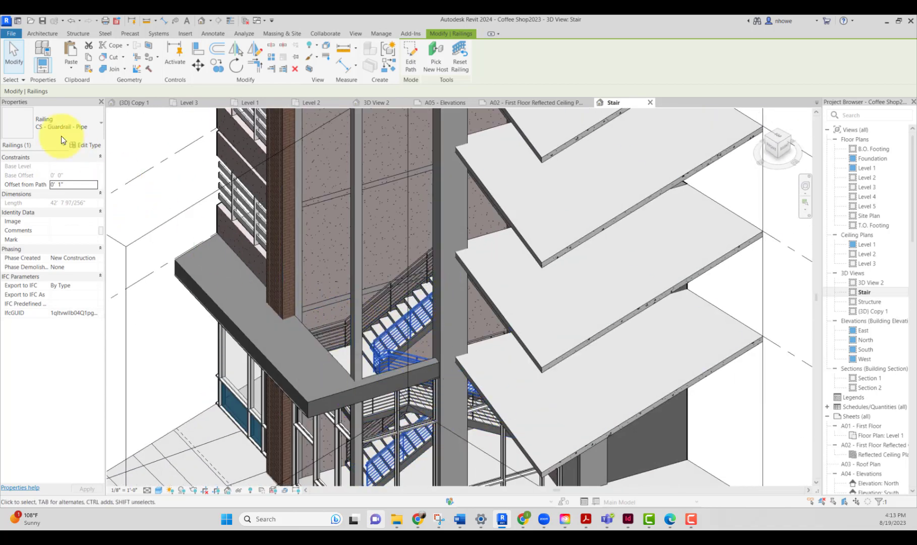
# - Review the rail structure and baluster placement in the CS - Guardrail - Pipe type properties, and leave without making changes
pyautogui.click(87, 146)
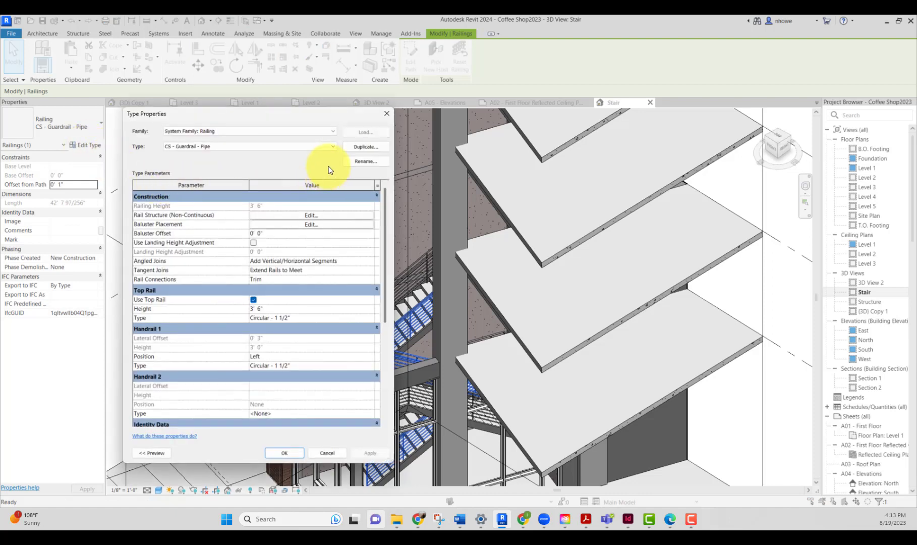
pyautogui.click(283, 217)
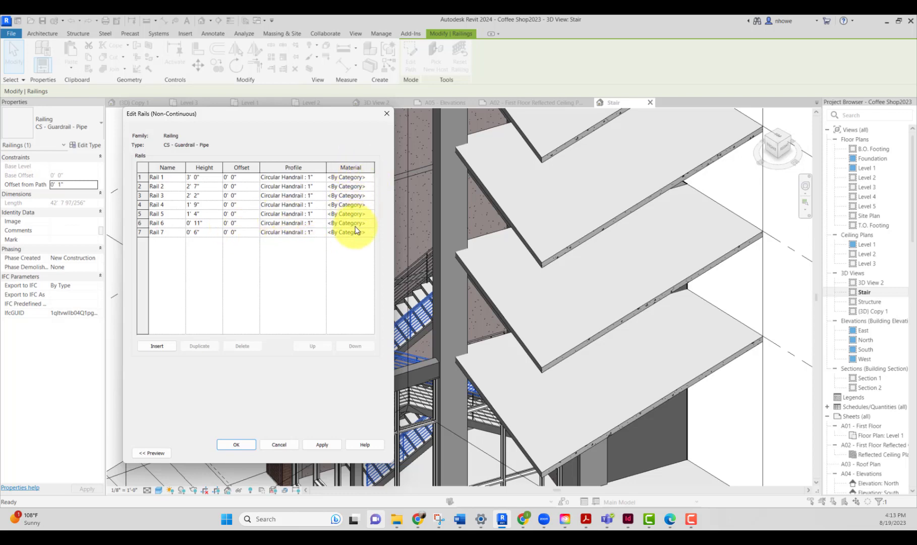
pyautogui.click(280, 445)
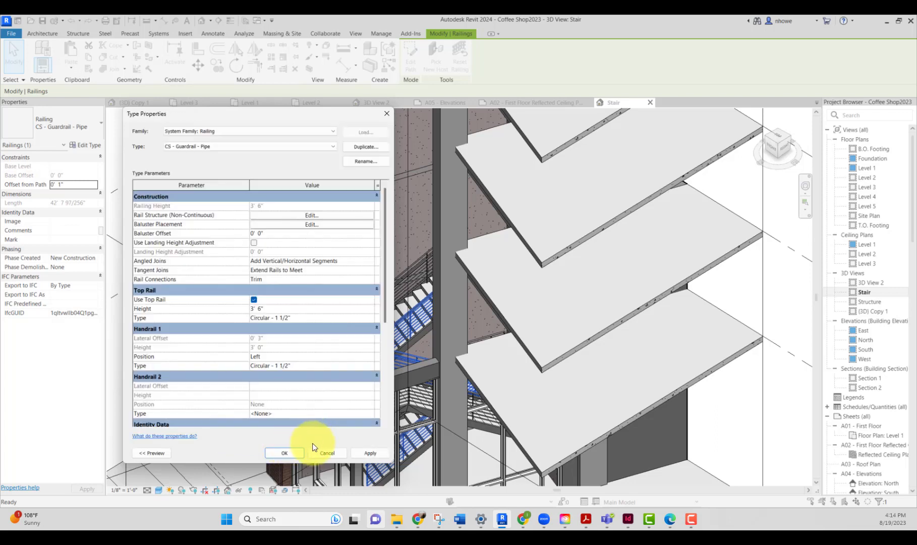
pyautogui.click(313, 225)
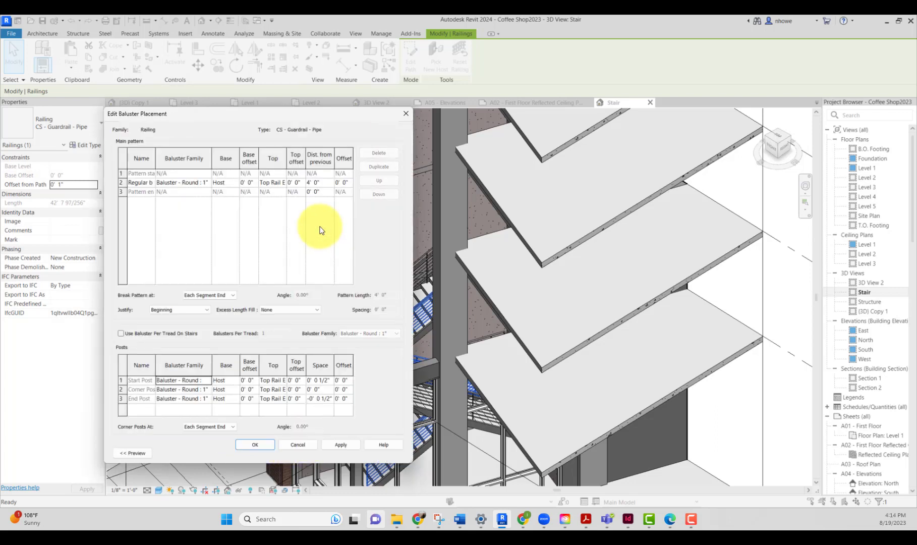
pyautogui.click(305, 445)
pyautogui.click(328, 452)
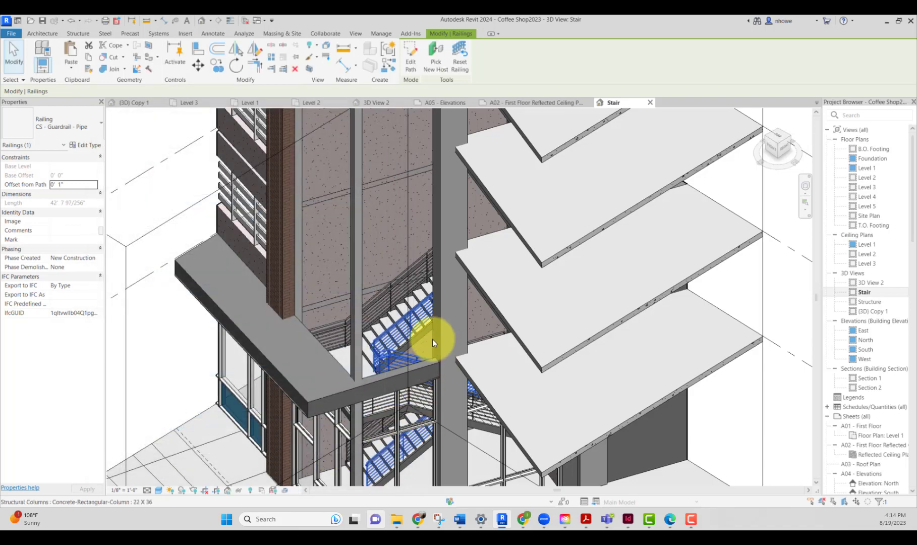
# - Inspect the Level 2 floor slab where the stair arrives by selecting it, and clear the selection
pyautogui.keyDown('shift'); pyautogui.moveTo(432, 339); pyautogui.dragTo(520, 355, button='middle'); pyautogui.keyUp('shift')
pyautogui.click(499, 343)
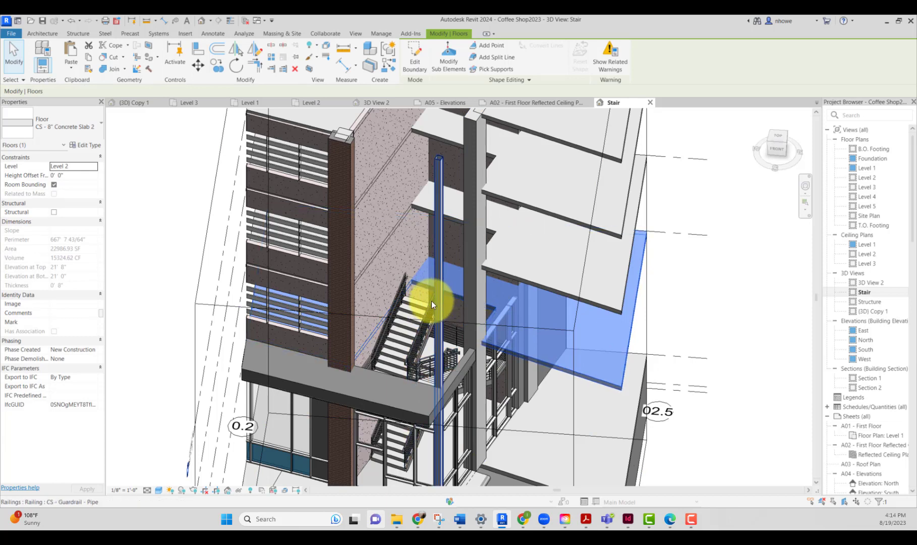
pyautogui.click(561, 397)
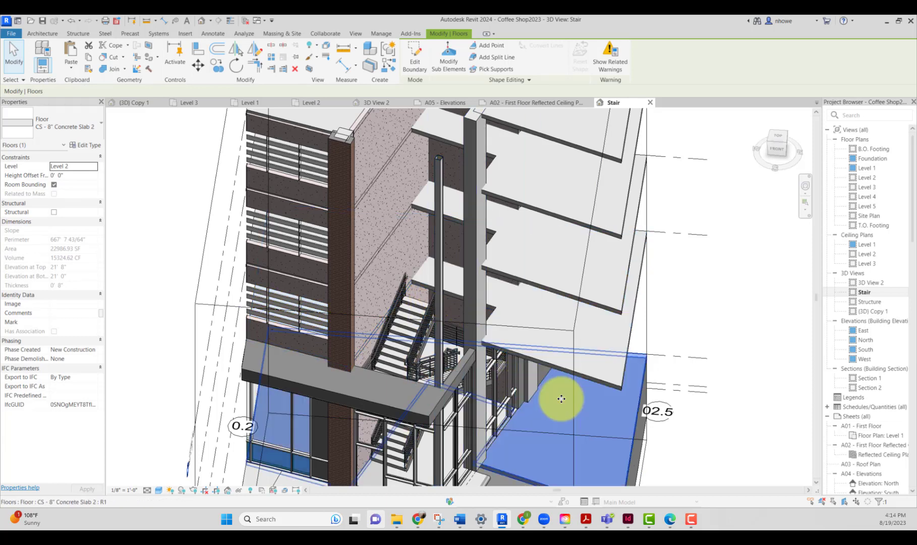
pyautogui.click(713, 366)
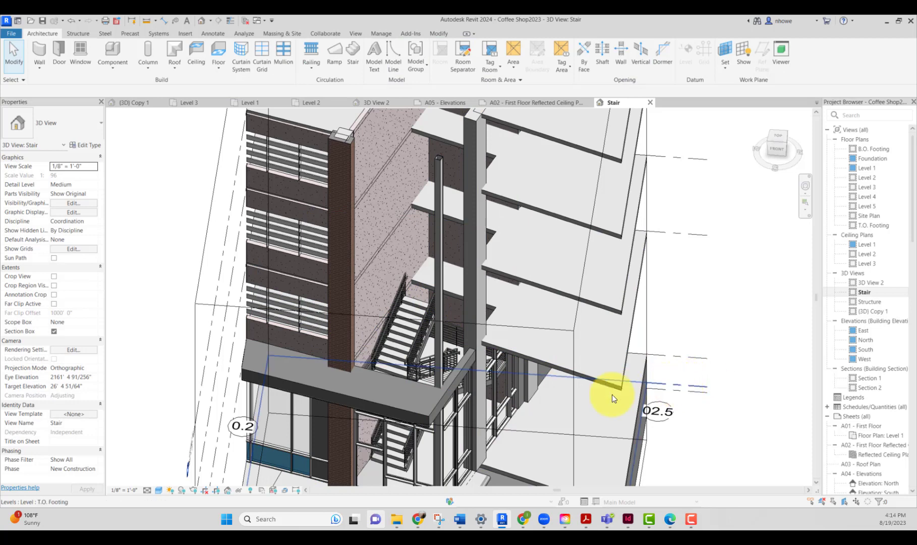